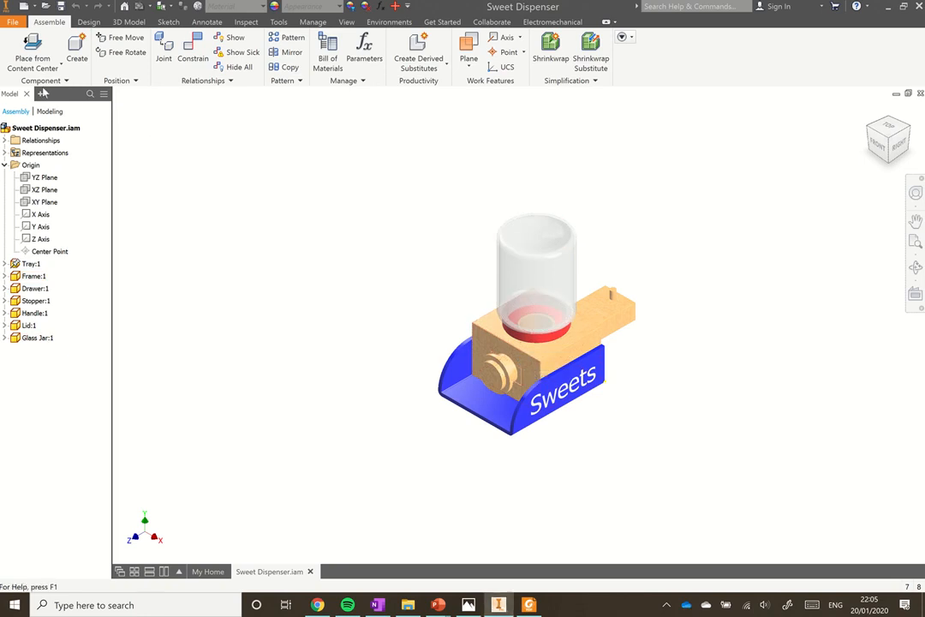
# - Create a new metric drawing from the BSI.dwg template
pyautogui.click(12, 22)
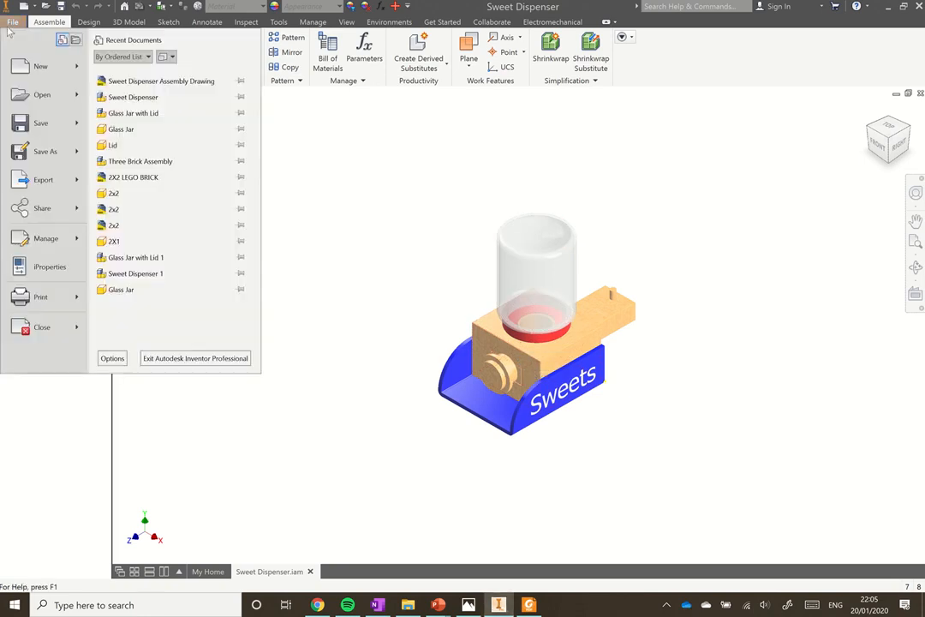
pyautogui.click(41, 64)
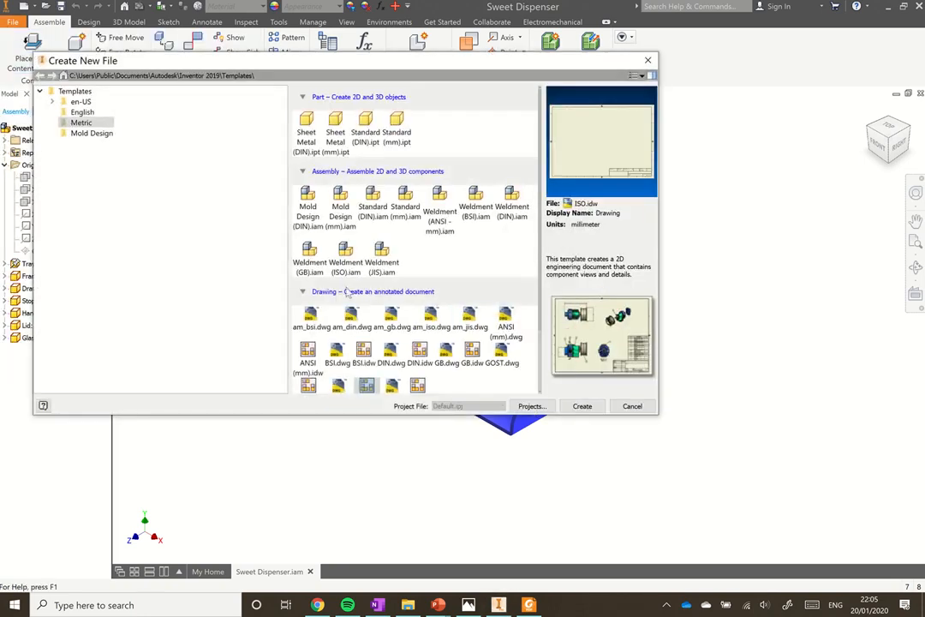
pyautogui.scroll(-1, 540, 203)
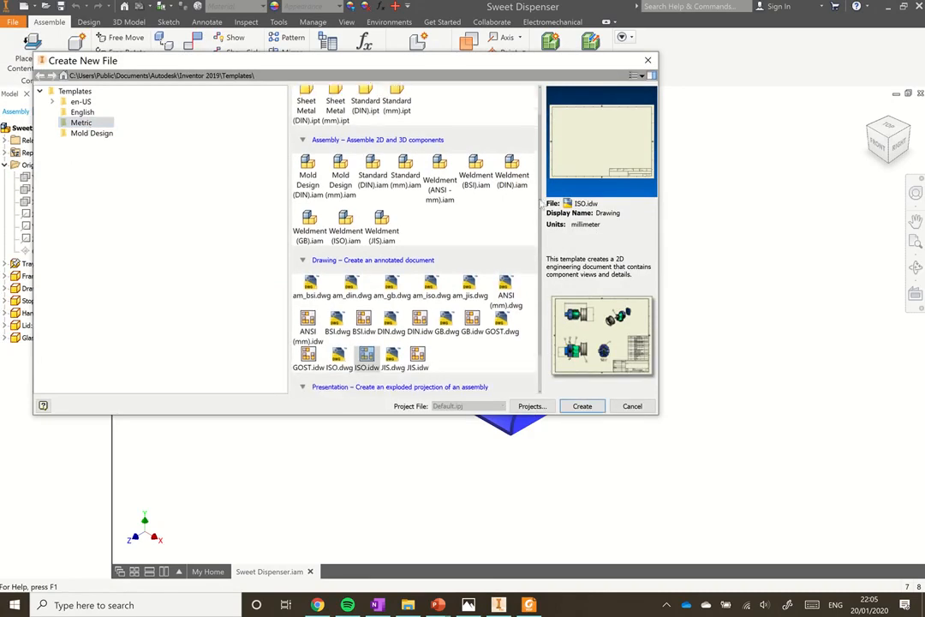
pyautogui.scroll(-1, 540, 203)
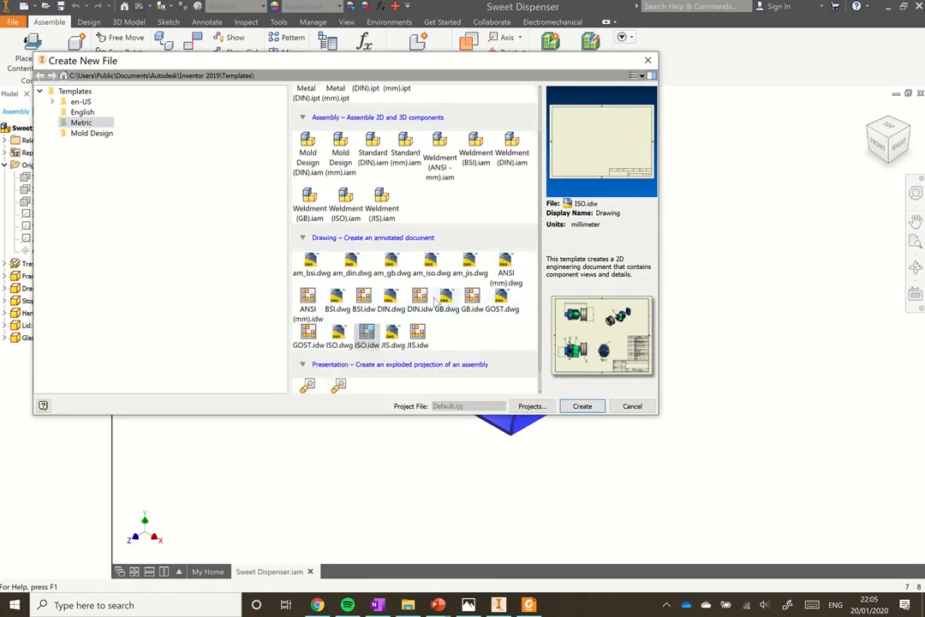
pyautogui.click(340, 303)
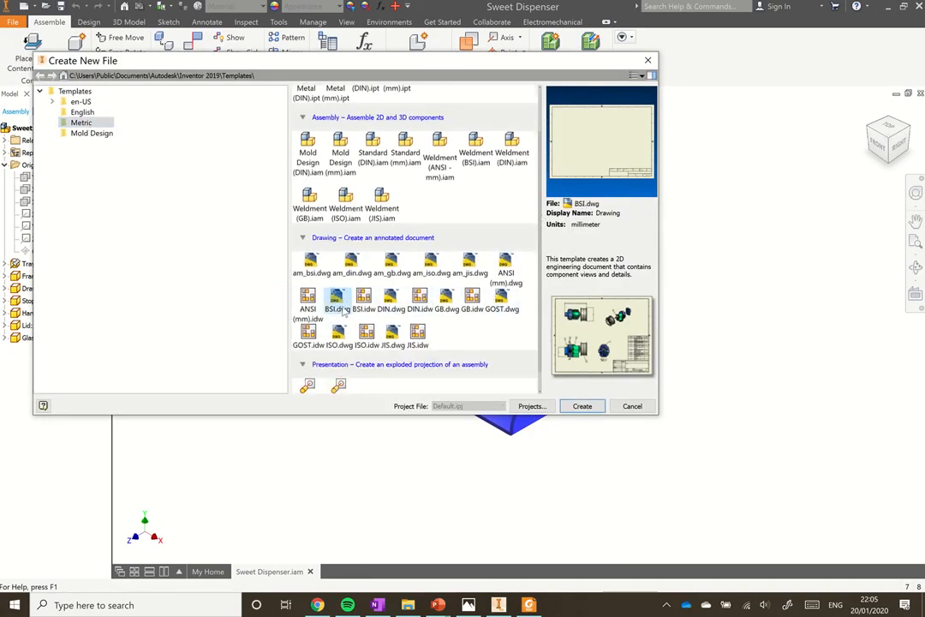
pyautogui.click(582, 406)
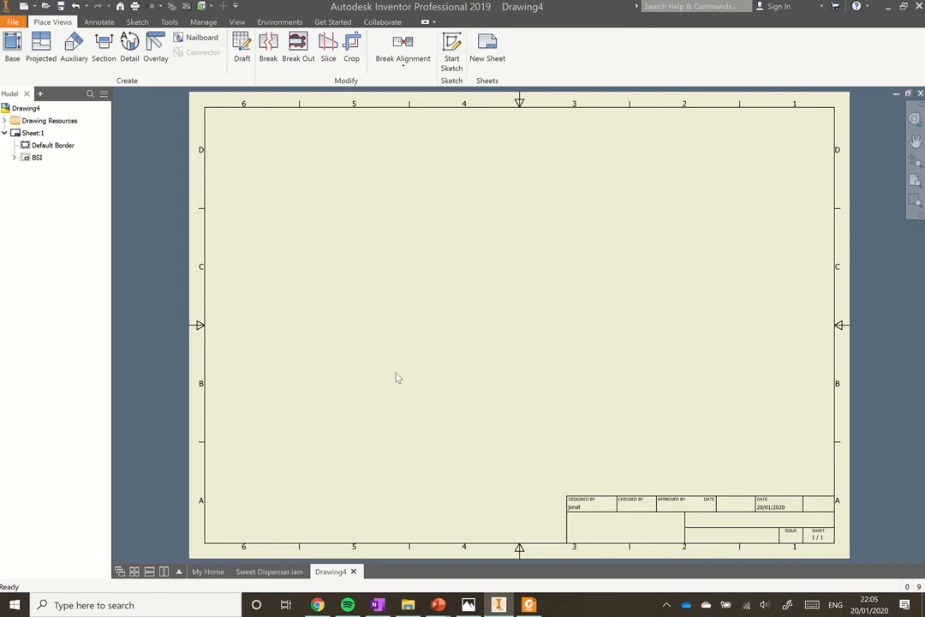
# - Place a 1:2 front base view of the Sweet Dispenser assembly and move it to the lower-left area of the sheet
pyautogui.click(12, 45)
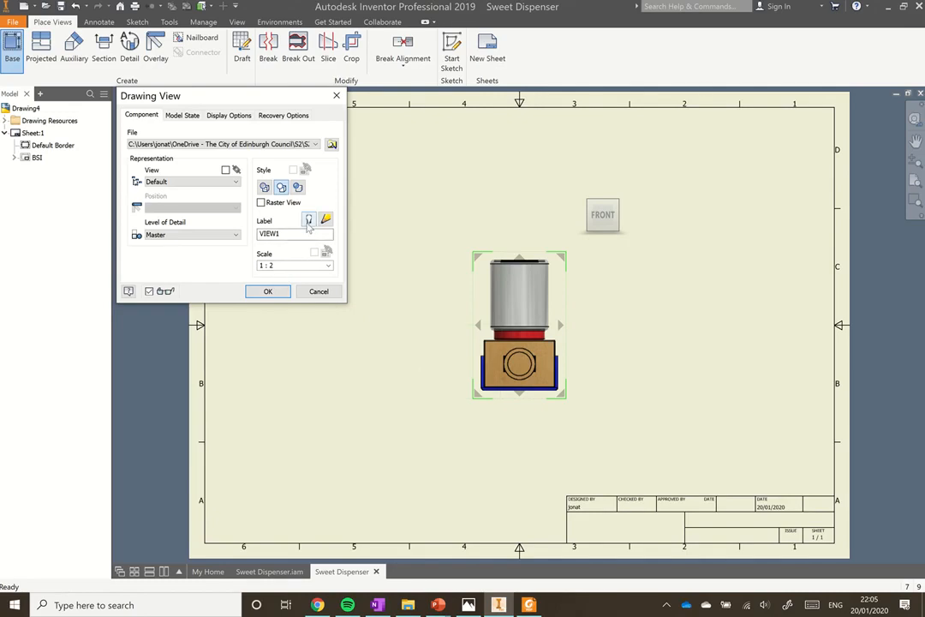
pyautogui.click(268, 291)
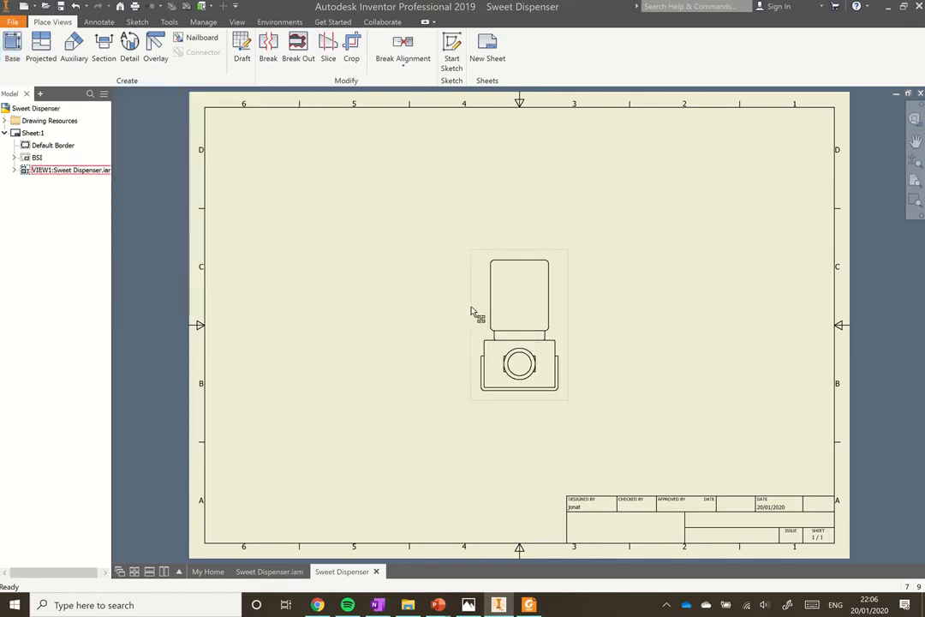
pyautogui.moveTo(471, 308); pyautogui.dragTo(310, 360)
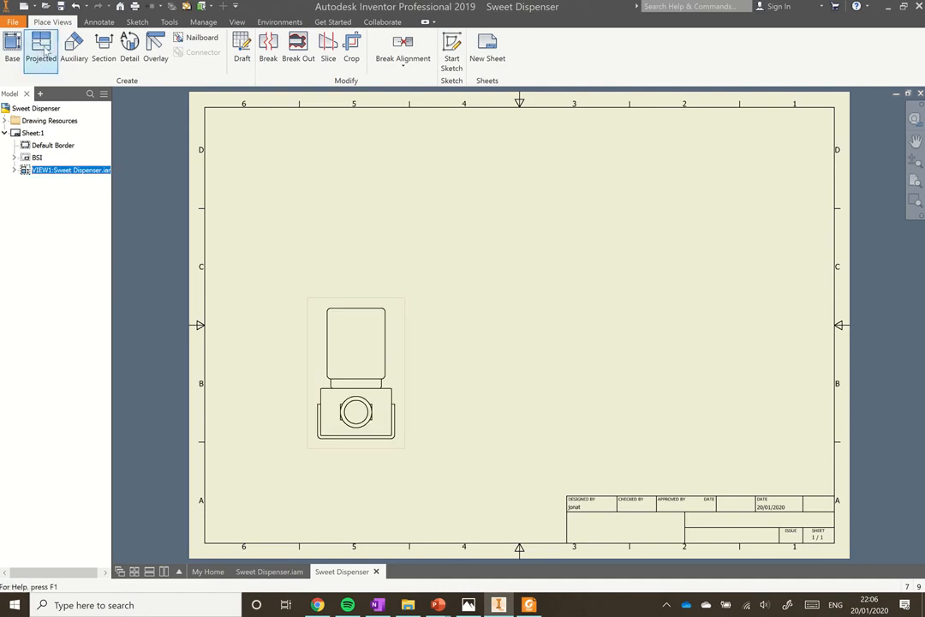
# - Create two projected views from the front view, one directly above it and one to its right
pyautogui.click(47, 53)
pyautogui.click(351, 373)
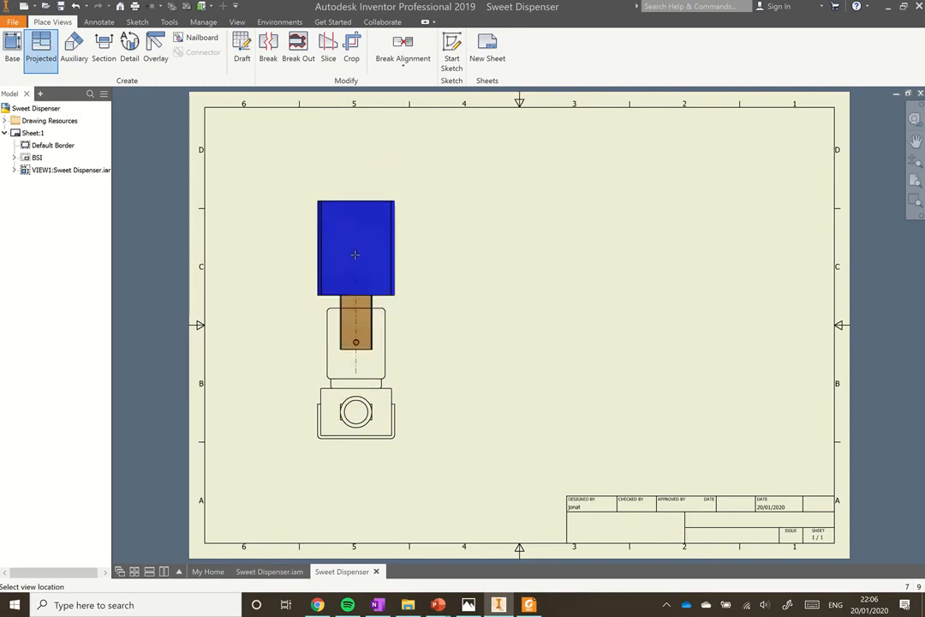
pyautogui.click(351, 217)
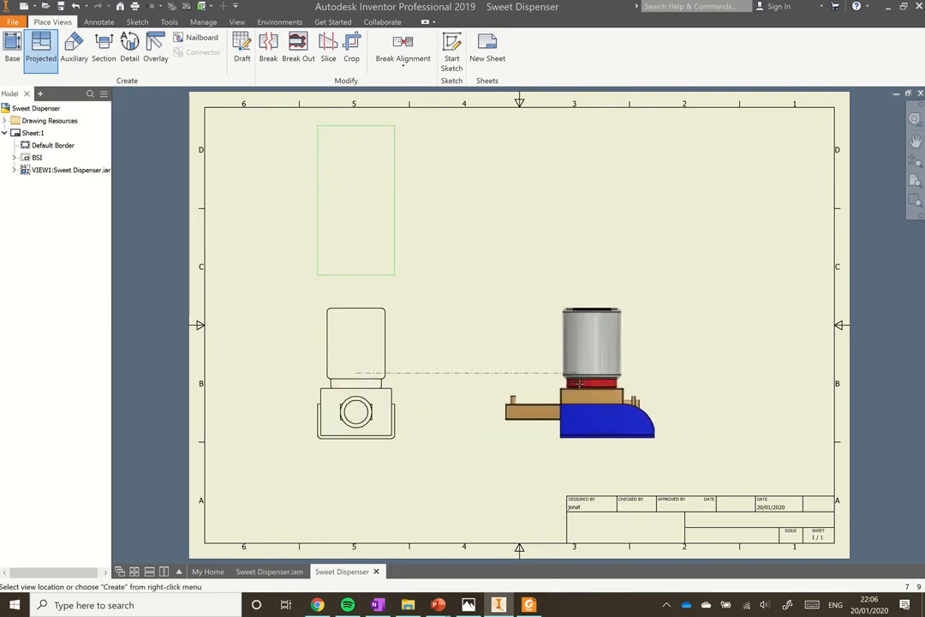
pyautogui.click(580, 384)
pyautogui.rightClick(687, 377)
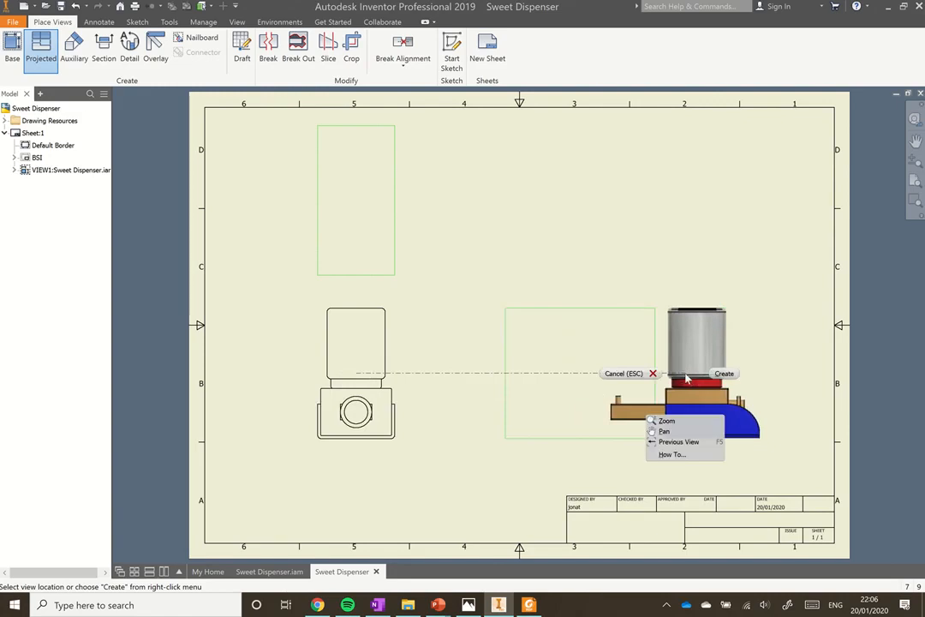
pyautogui.click(731, 377)
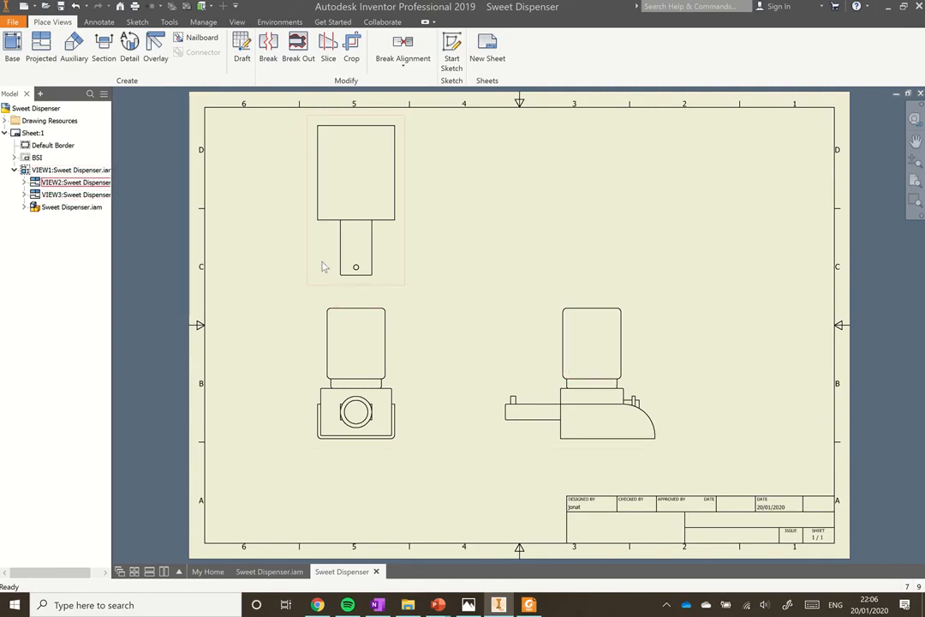
# - Set the Default Standard (BSI) projection type to Third Angle and save the style change
pyautogui.click(203, 23)
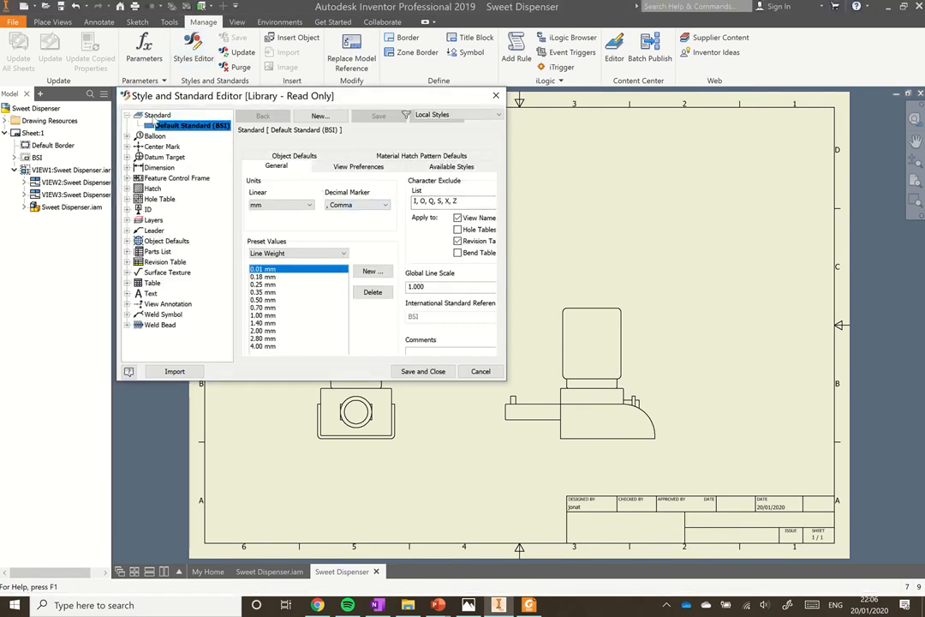
pyautogui.click(336, 165)
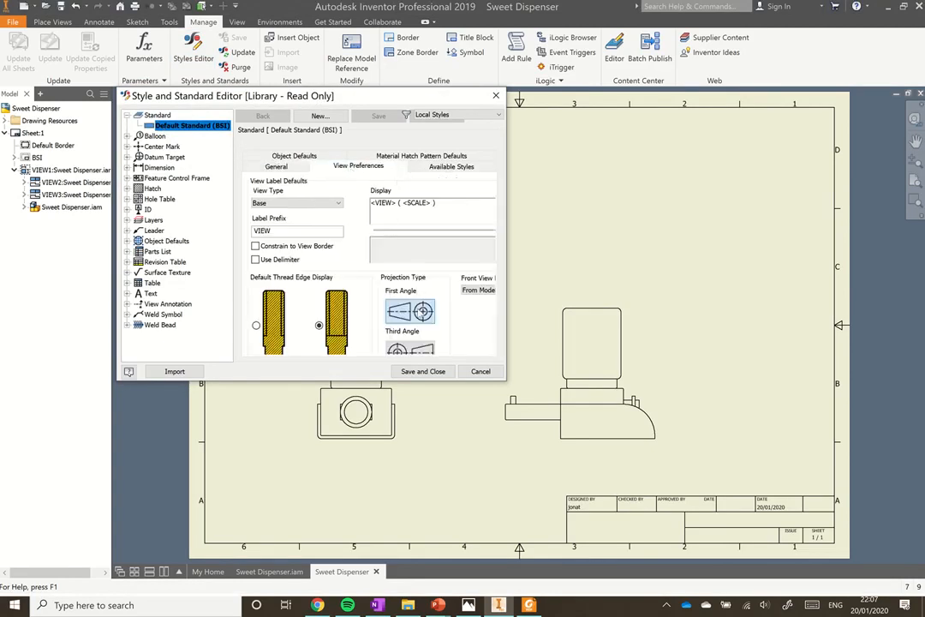
pyautogui.click(410, 349)
pyautogui.click(421, 372)
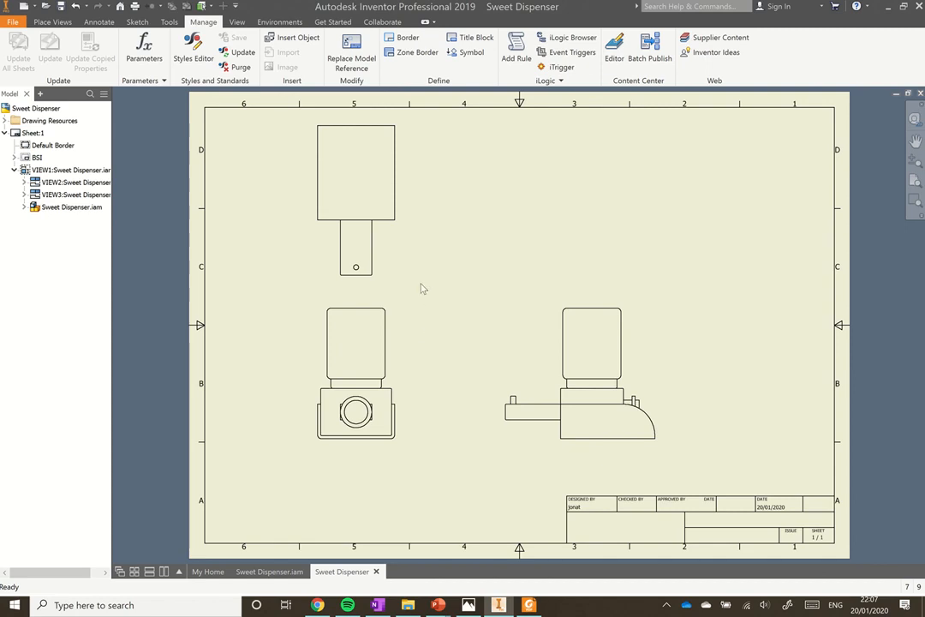
# - Update the projected views above and to the right of the front view to match the third-angle setting
pyautogui.click(409, 228)
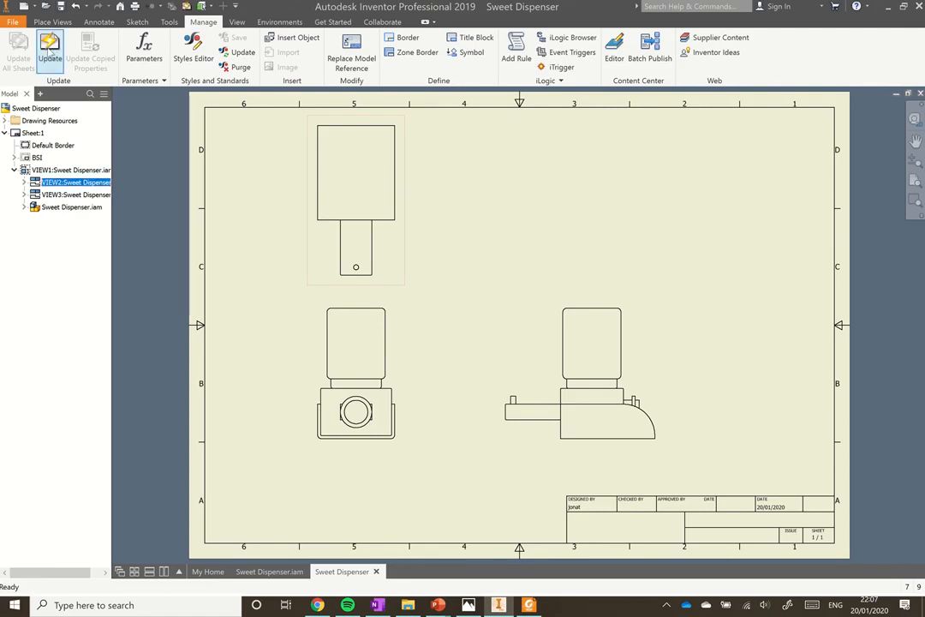
pyautogui.click(50, 53)
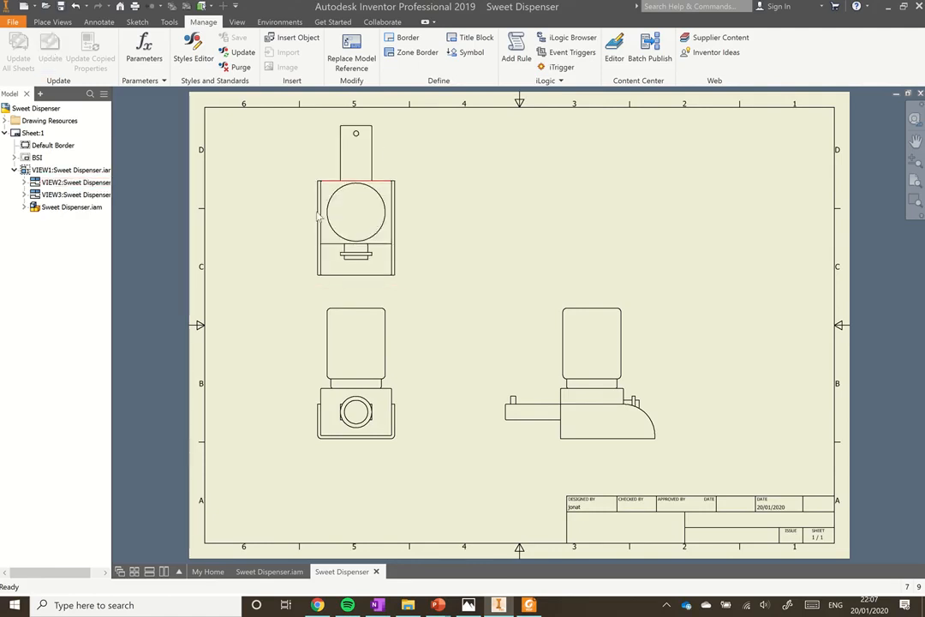
pyautogui.click(547, 346)
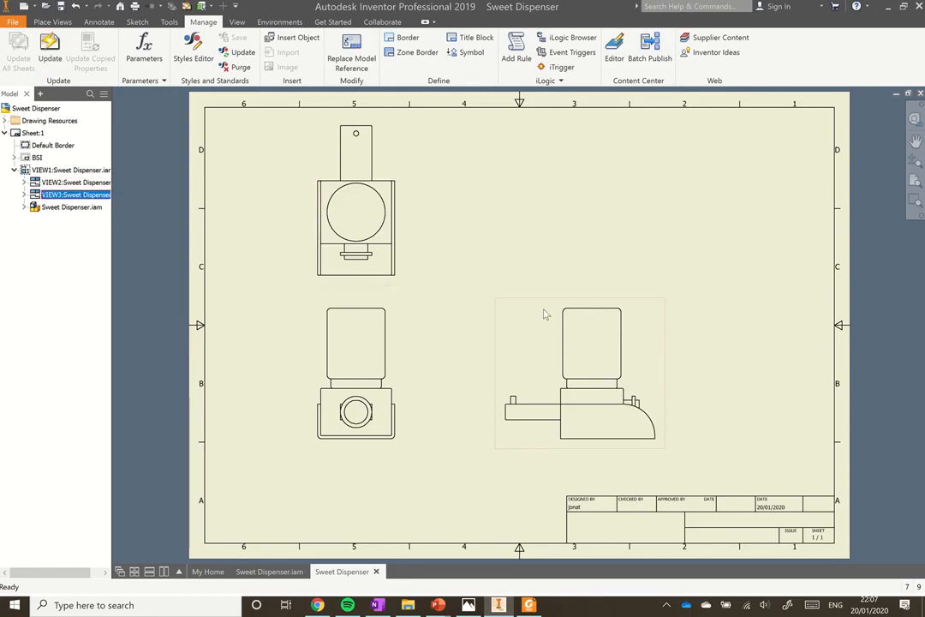
pyautogui.click(50, 53)
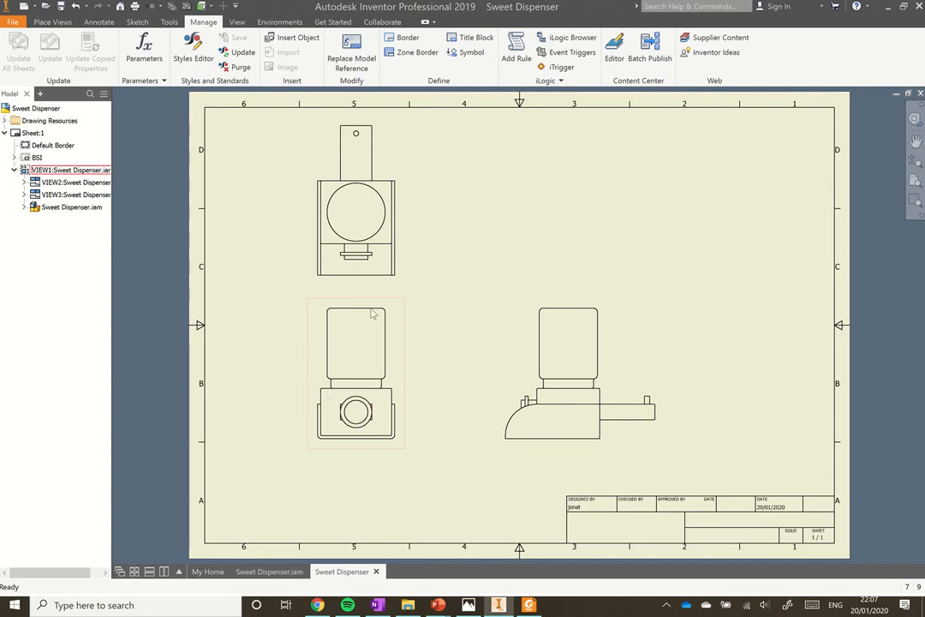
# - Change the front view's display style to show hidden lines
pyautogui.doubleClick(388, 361)
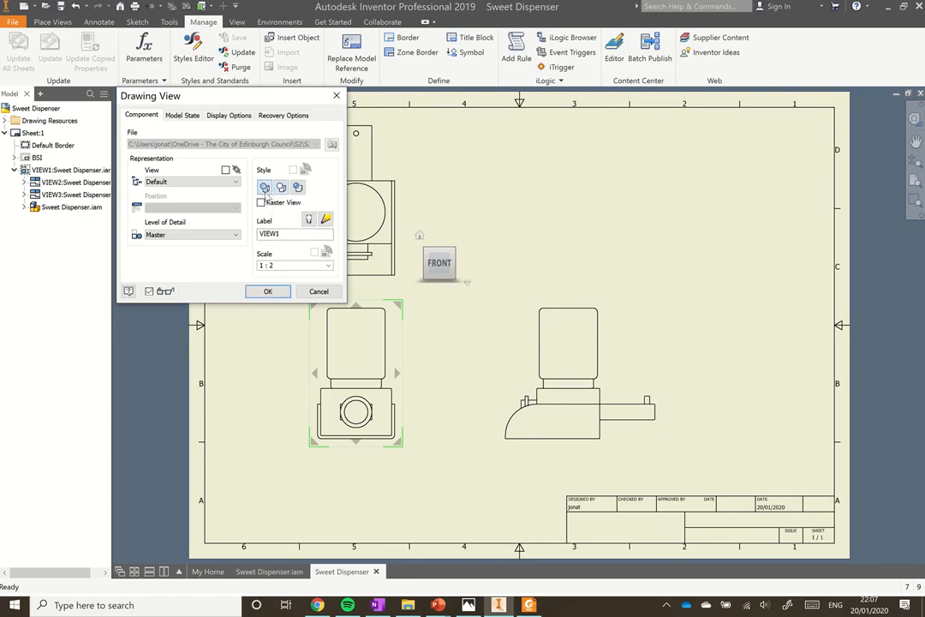
pyautogui.click(271, 293)
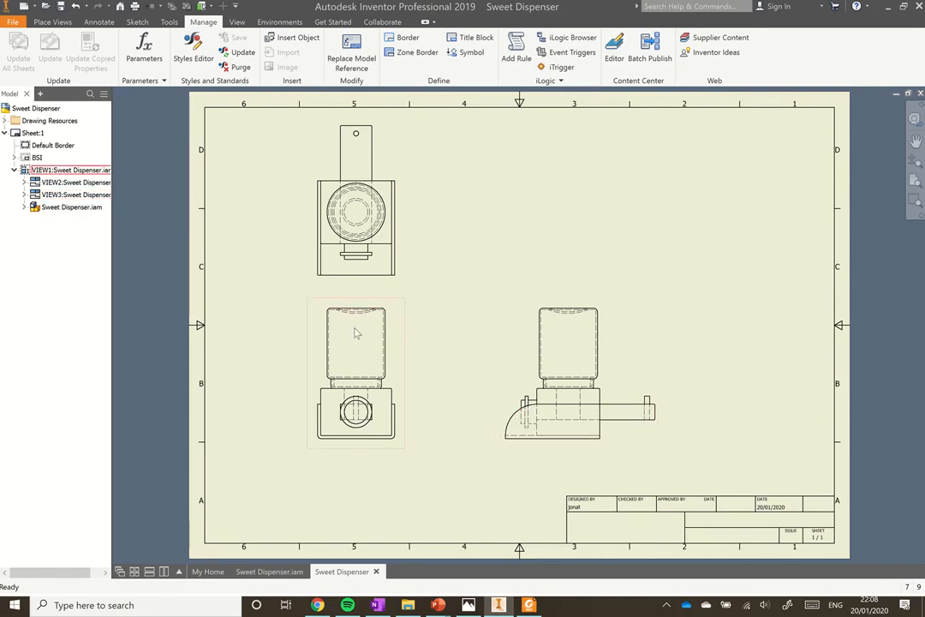
# - Dimension the dispenser's overall length below the side view, from the tray's front corner to the drawer's far end
pyautogui.click(98, 21)
pyautogui.click(22, 48)
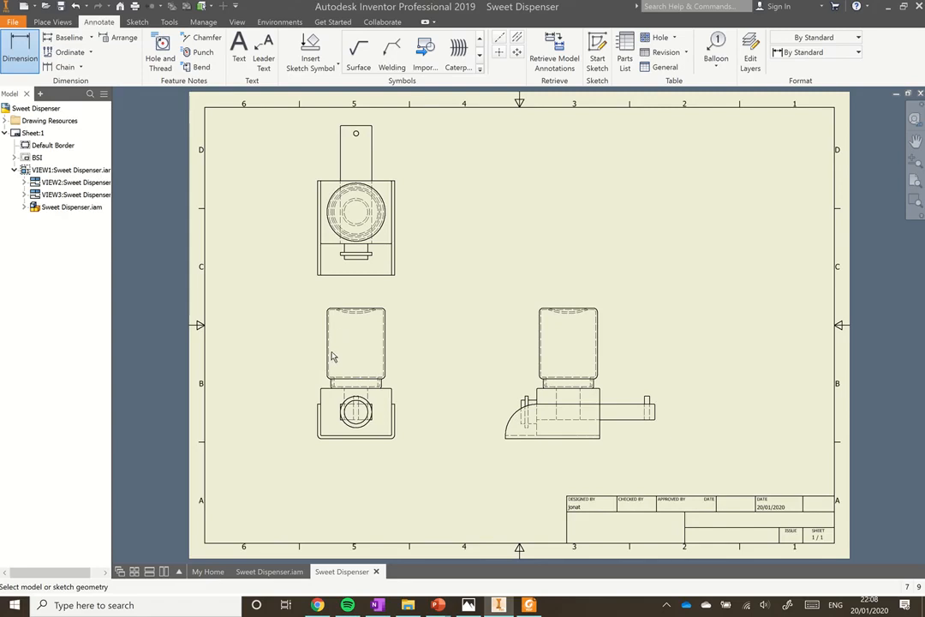
pyautogui.click(505, 440)
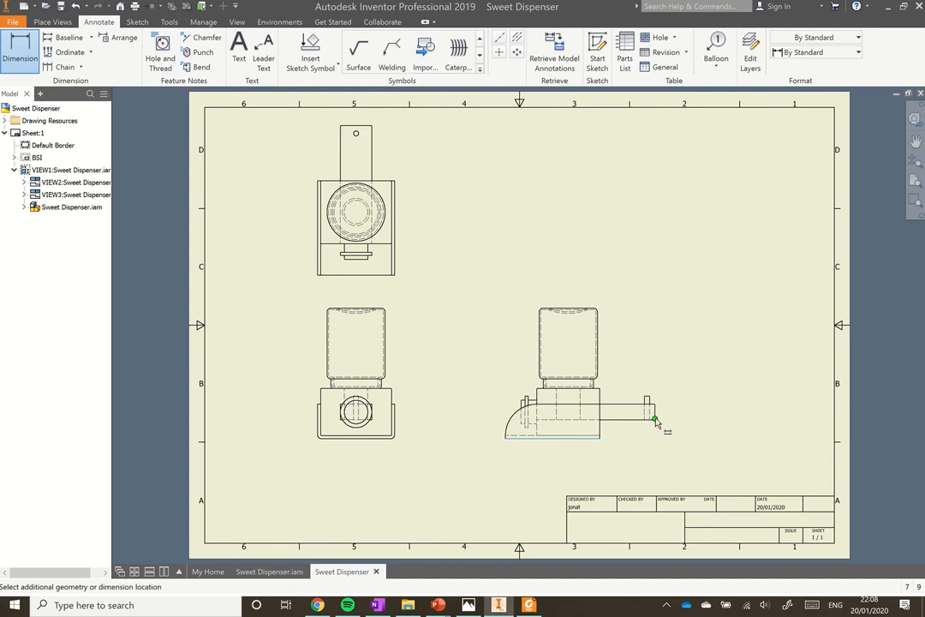
pyautogui.click(605, 468)
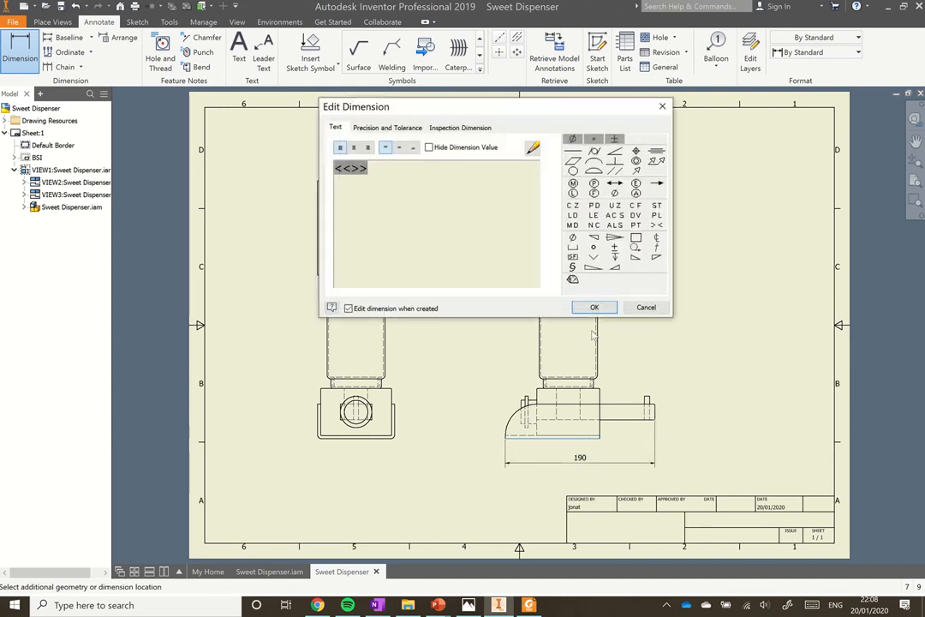
pyautogui.click(593, 307)
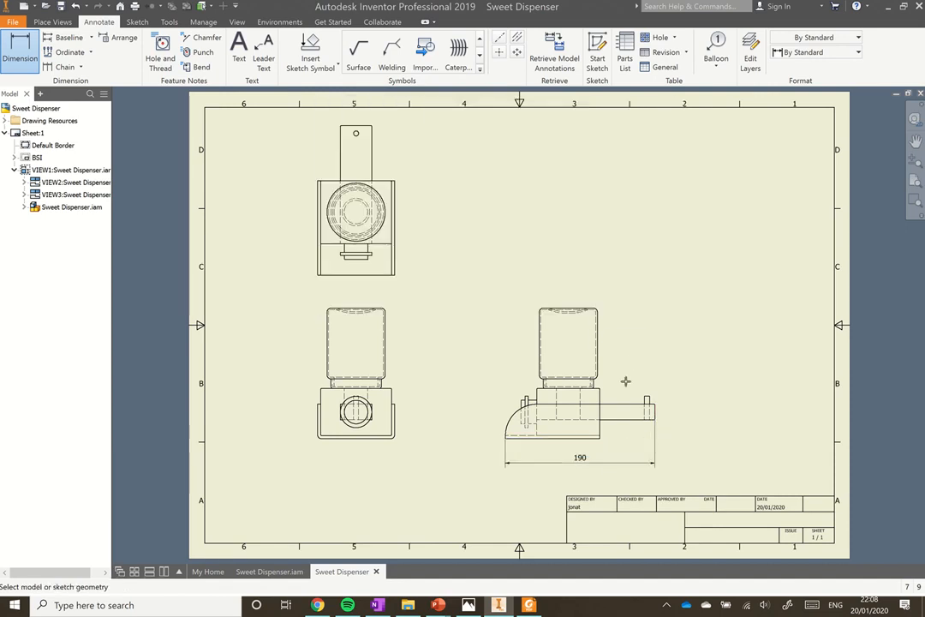
# - Dimension the dispenser's overall height beside the front view, from the tray's base to the jar's top edge
pyautogui.click(380, 438)
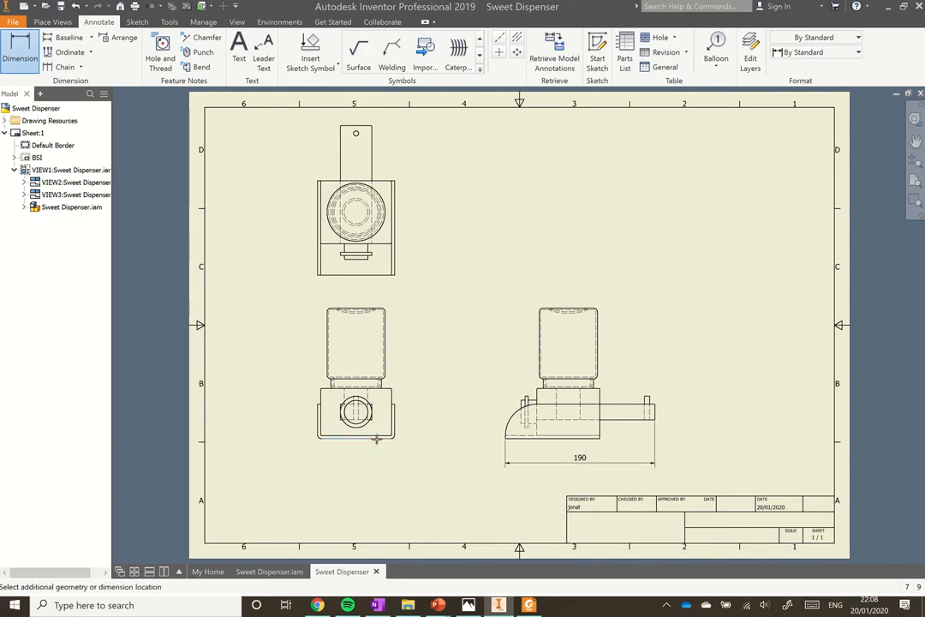
pyautogui.click(380, 312)
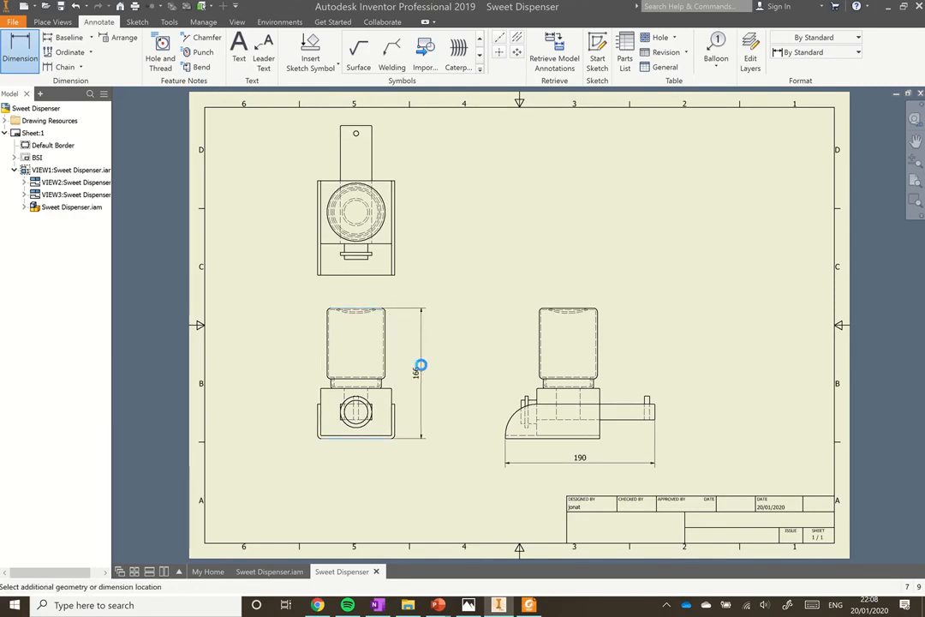
pyautogui.click(423, 409)
pyautogui.click(593, 306)
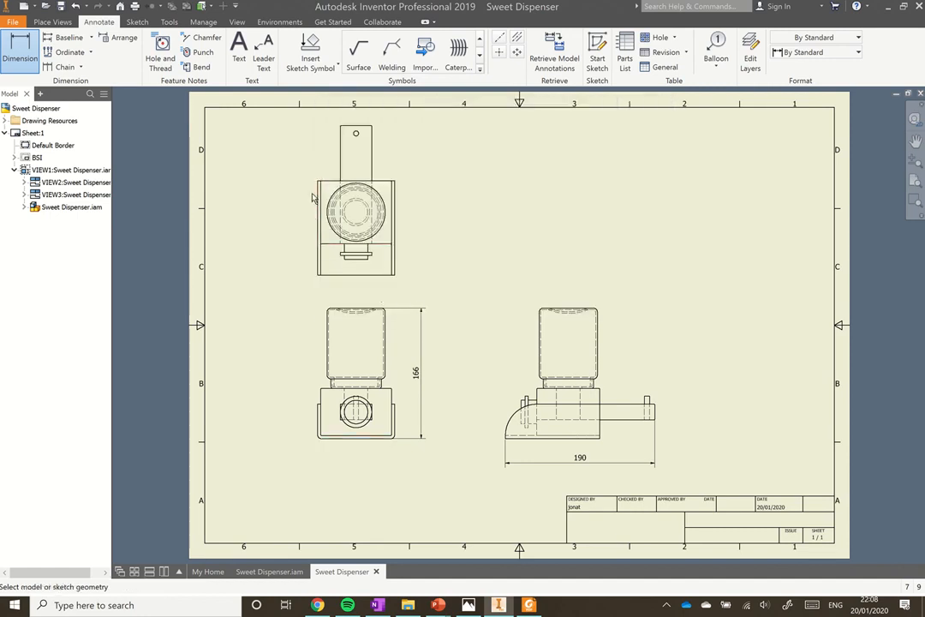
# - Dimension the tray's overall width above the plan view, between its two outer side edges
pyautogui.click(319, 198)
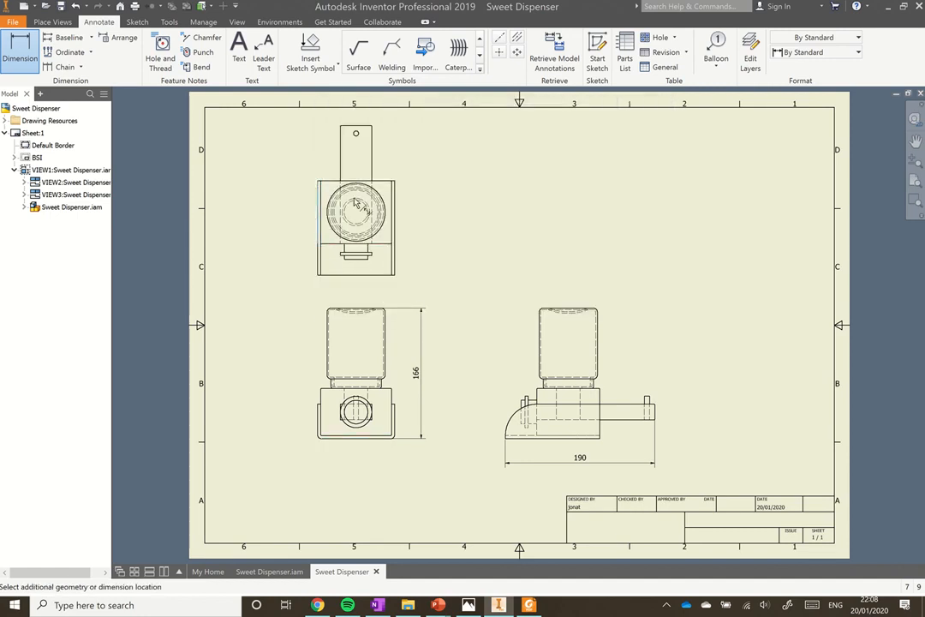
pyautogui.click(395, 209)
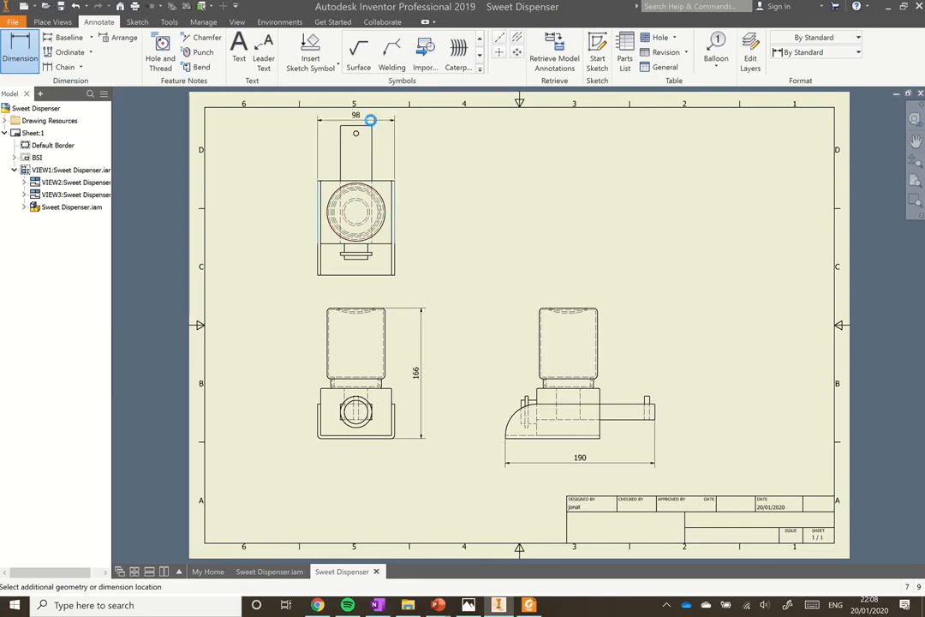
pyautogui.click(371, 119)
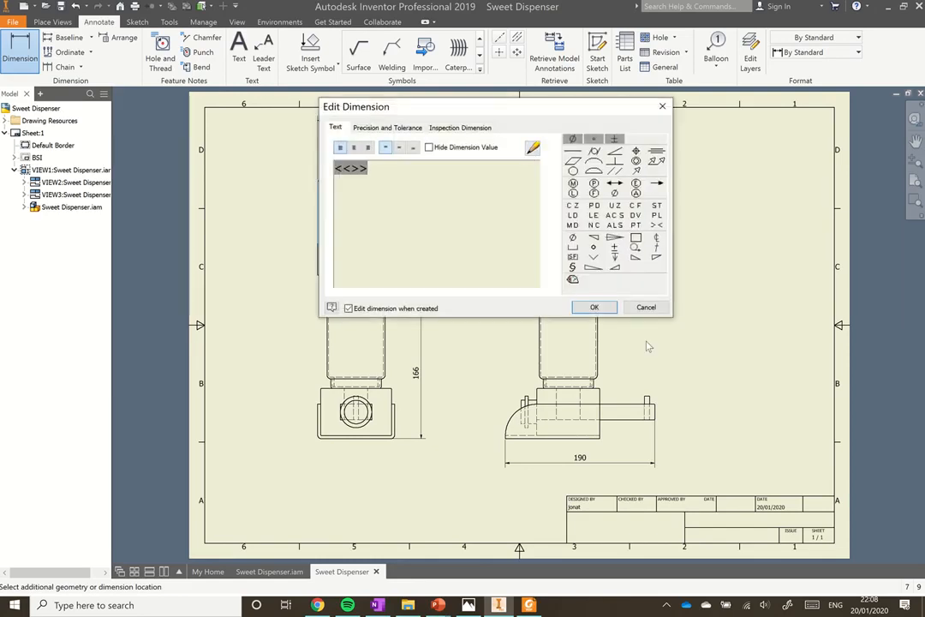
pyautogui.click(602, 308)
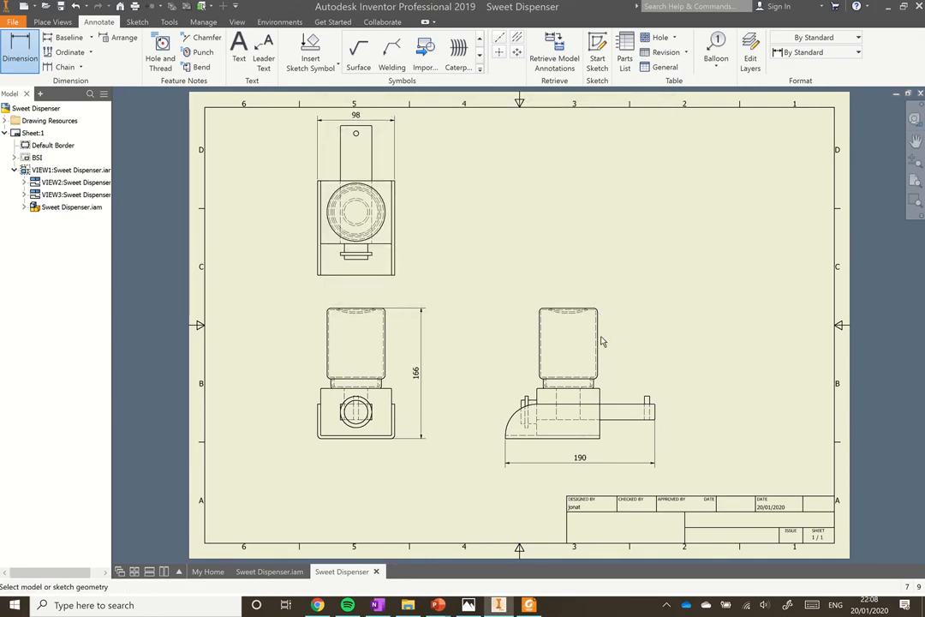
# - Dimension the diameter of the drawer knob's outer circle in the front view, placing the value below the tray
pyautogui.click(366, 431)
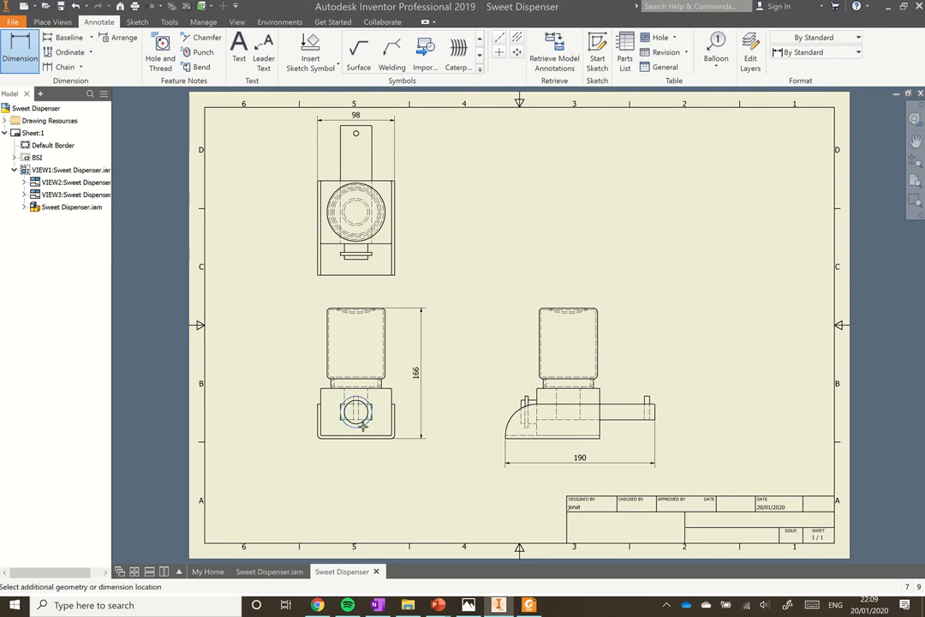
pyautogui.click(402, 471)
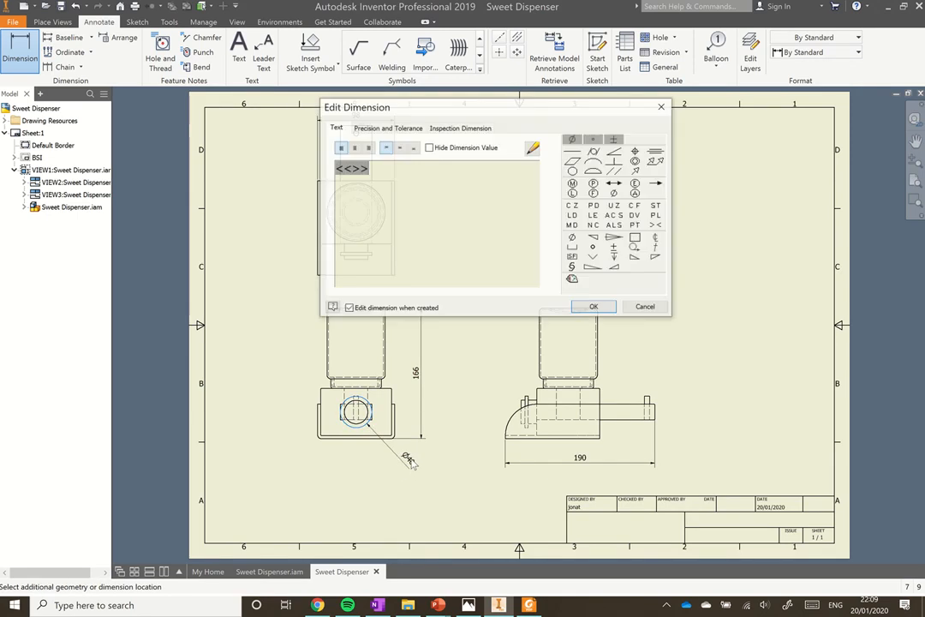
pyautogui.click(593, 307)
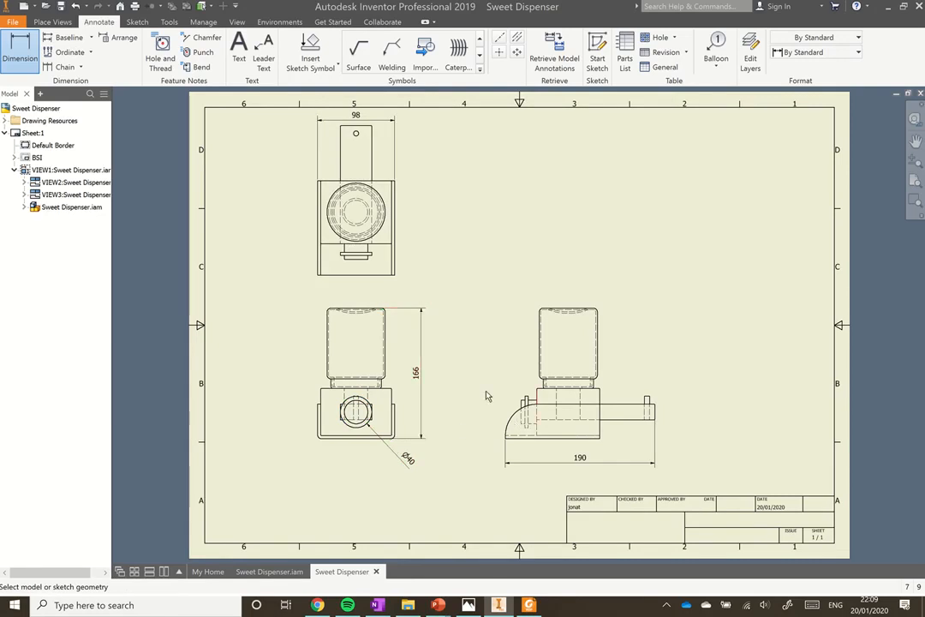
# - Dimension the diameter of the small peg circle near the drawer's far end in the plan view
pyautogui.click(360, 138)
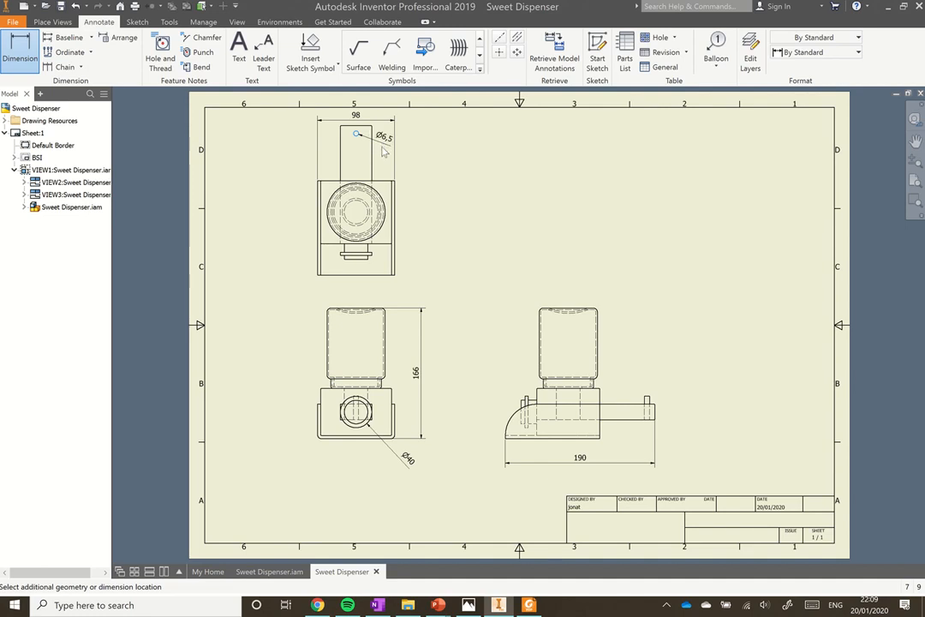
pyautogui.click(383, 152)
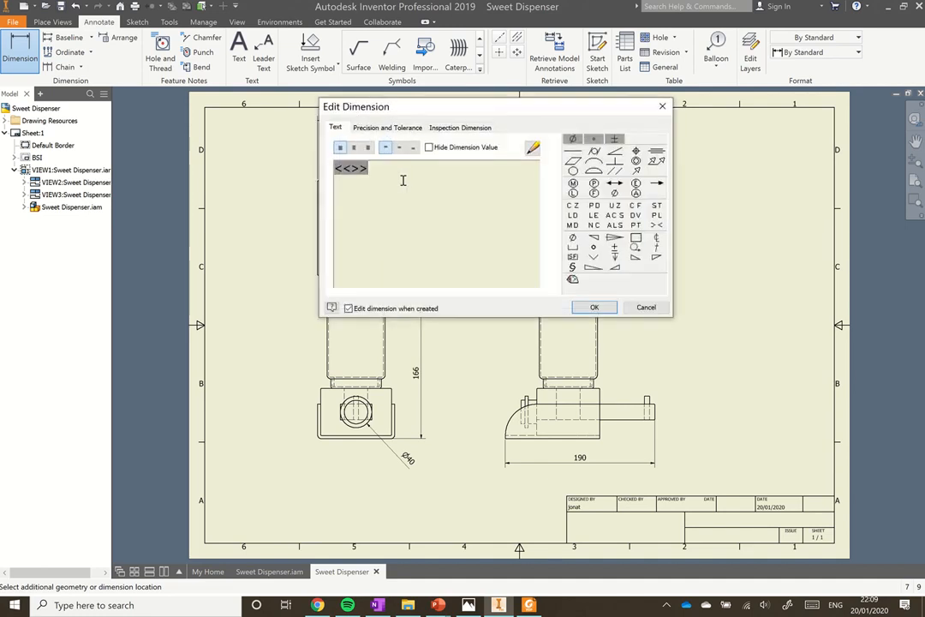
pyautogui.click(592, 307)
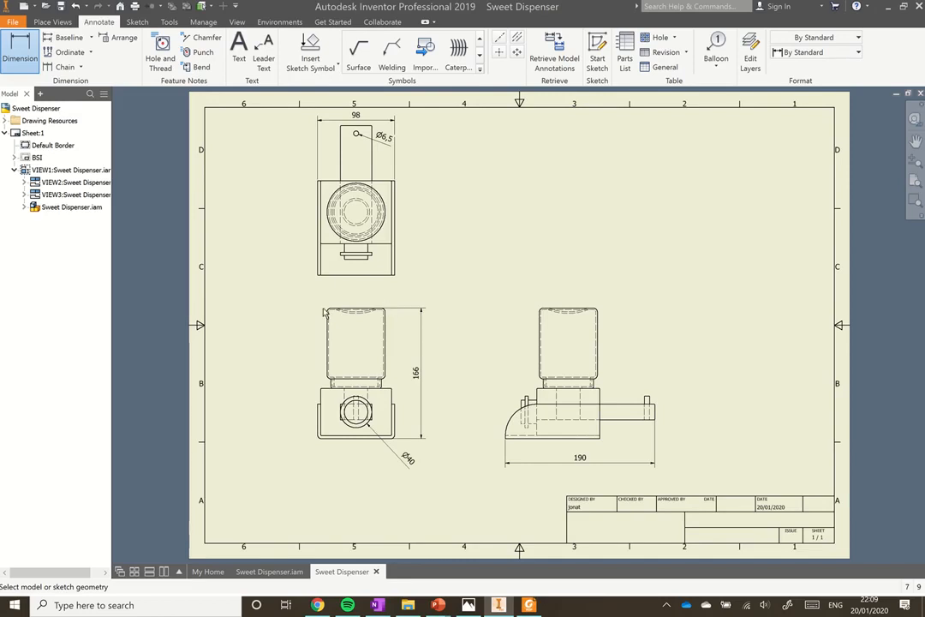
# - Dimension the height from the block's top edge to the jar's top edge, on the free side of the front view
pyautogui.click(342, 391)
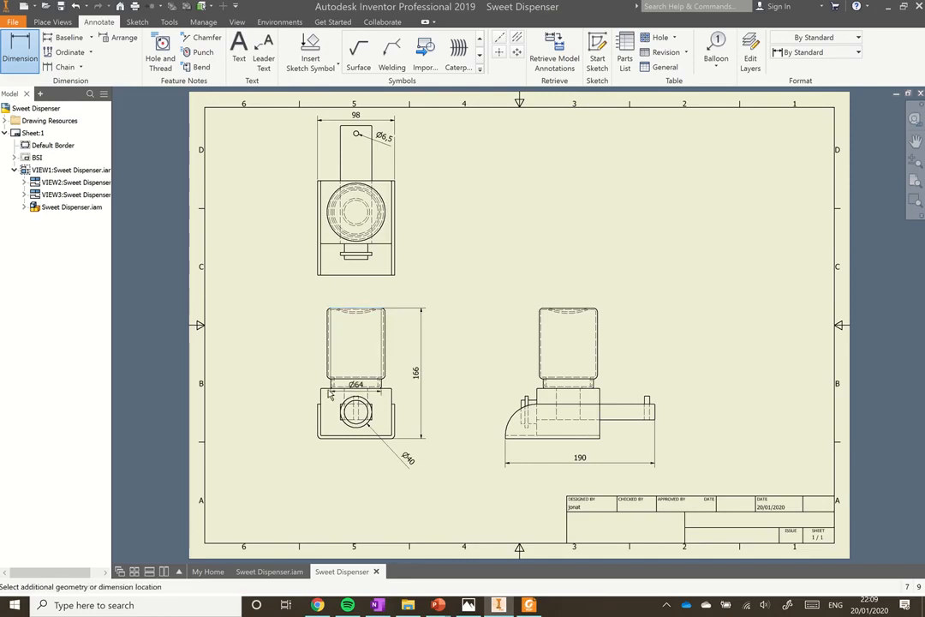
pyautogui.click(332, 390)
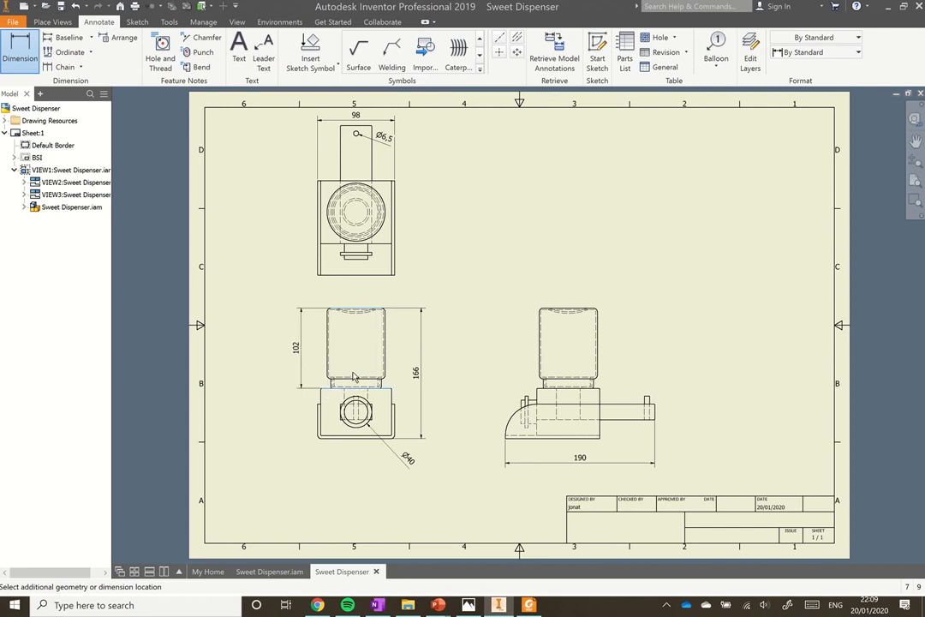
pyautogui.click(306, 303)
pyautogui.press('Return')
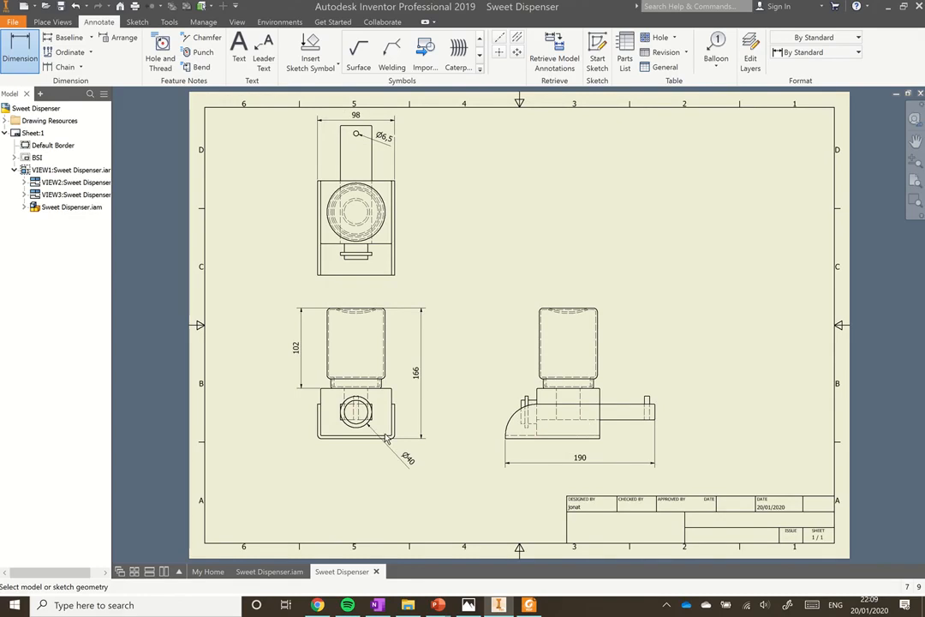
pyautogui.press('Escape')
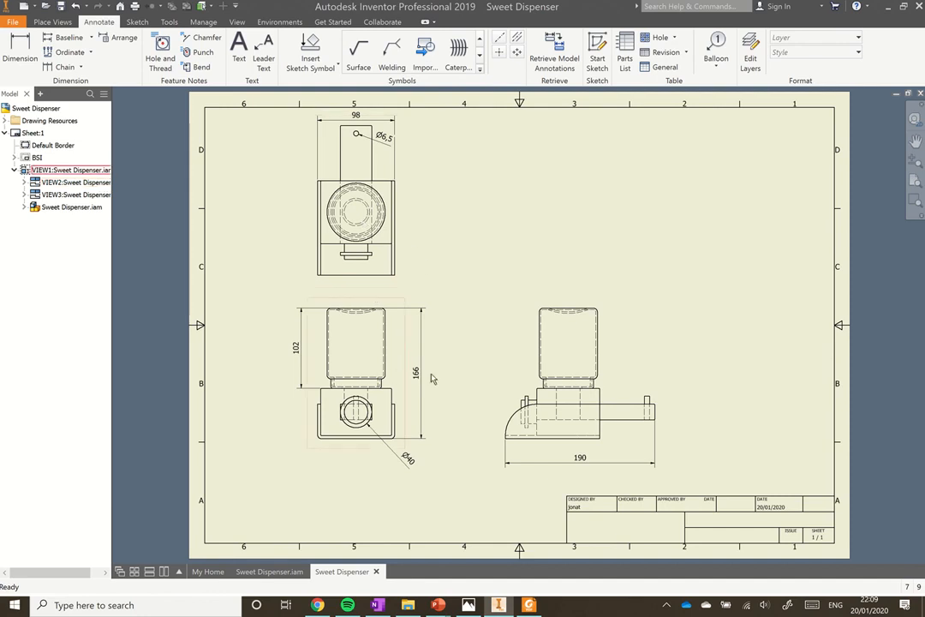
# - Add the text label PLAN below the plan view
pyautogui.click(240, 51)
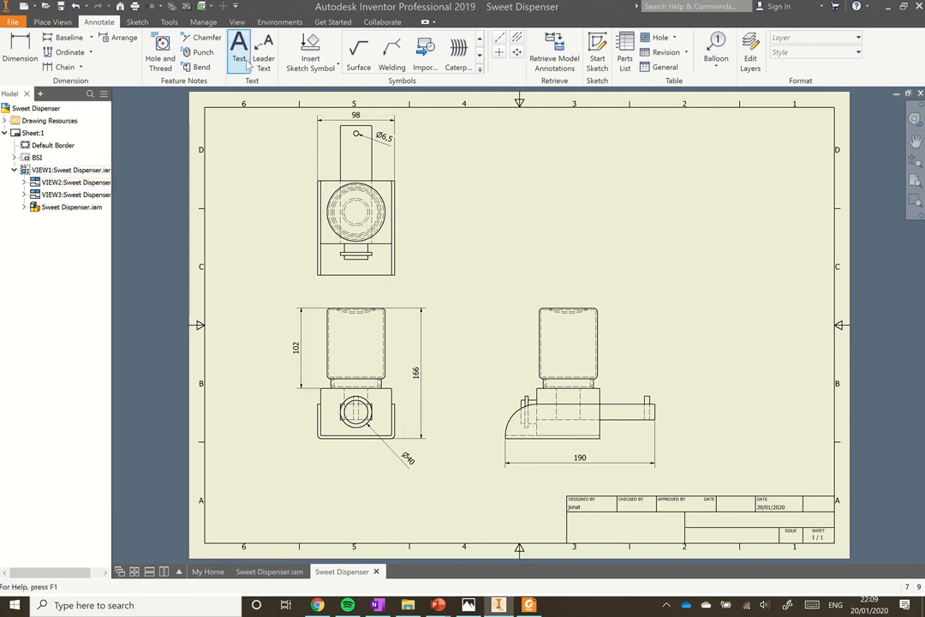
pyautogui.click(358, 290)
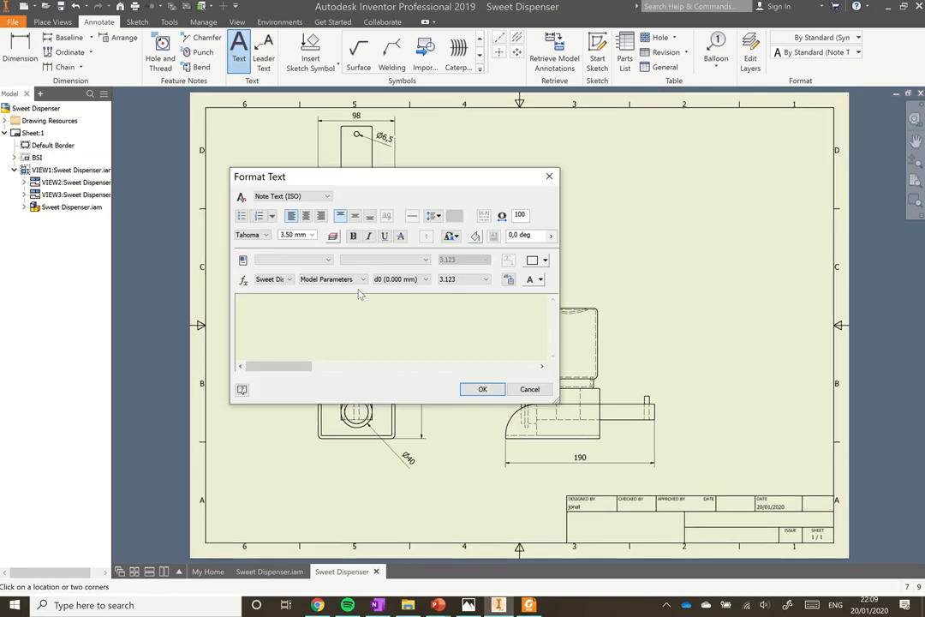
pyautogui.write('PLAN')
pyautogui.click(480, 390)
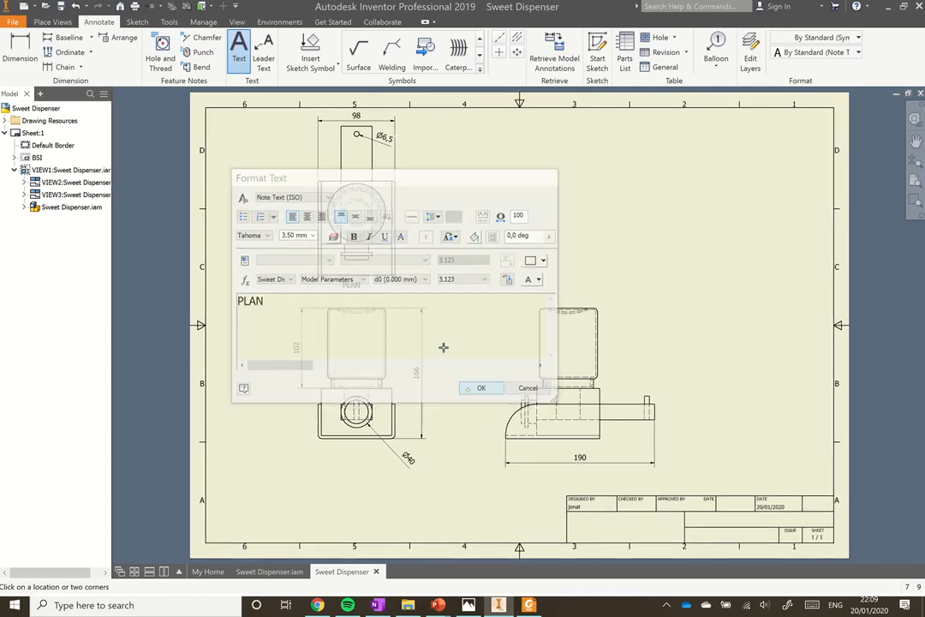
# - Add the text label ELEVATION beneath the front view
pyautogui.click(349, 463)
pyautogui.write('E')
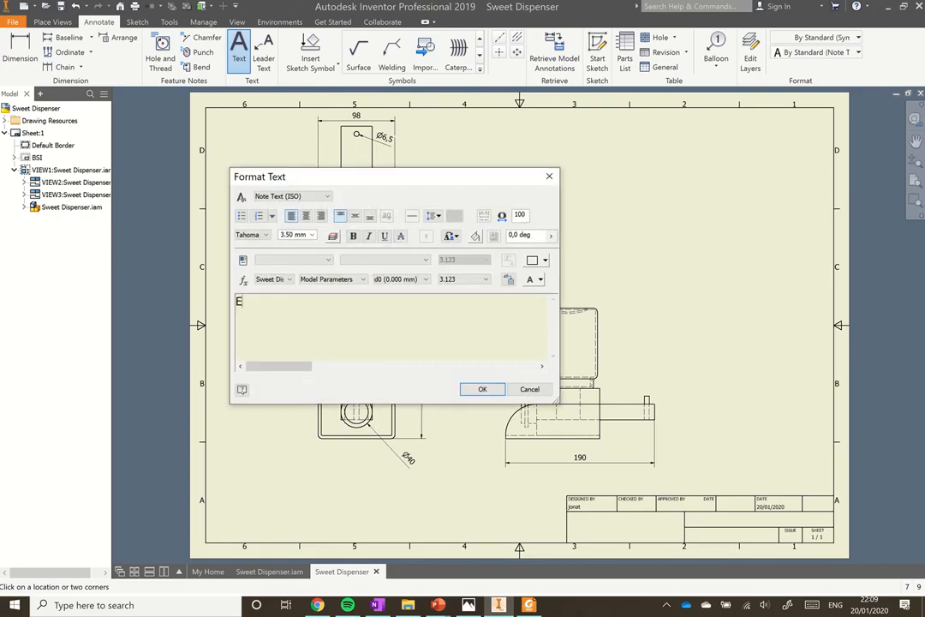
pyautogui.write('LEVATION')
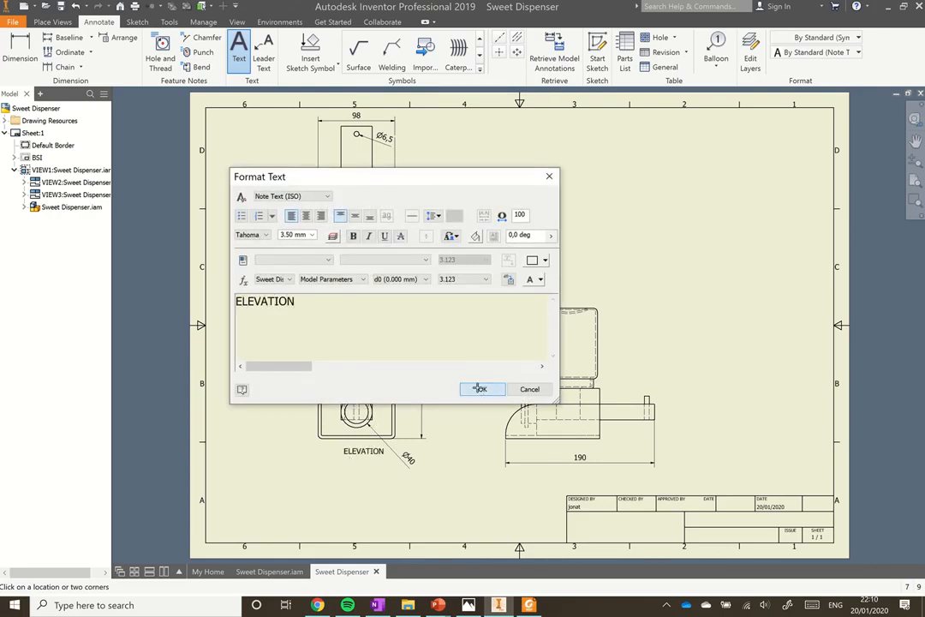
pyautogui.click(483, 389)
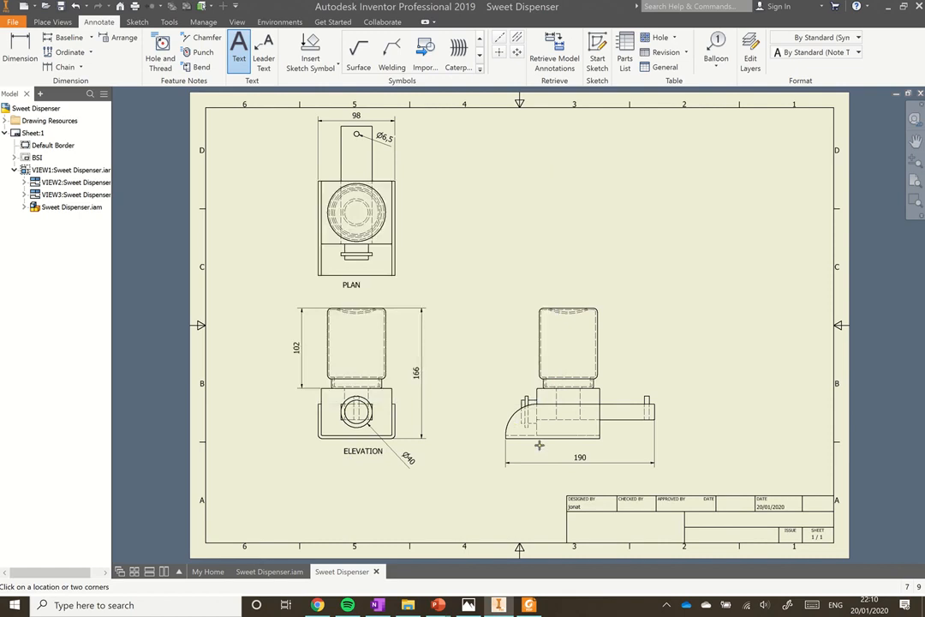
# - Add the text label END ELEVATION beneath the side view, between the tray base and the overall length dimension
pyautogui.click(540, 445)
pyautogui.write('END E')
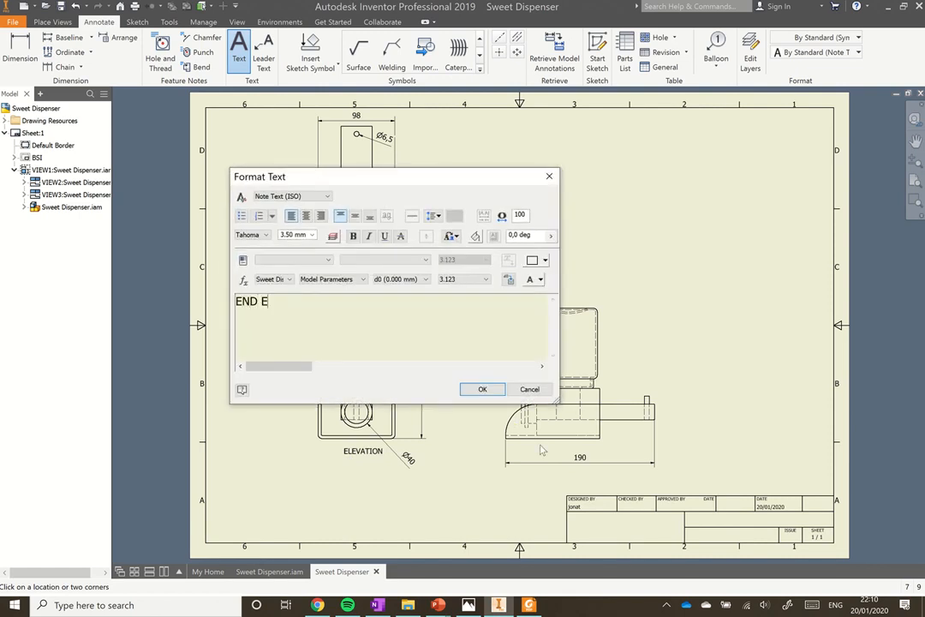
pyautogui.write('LEVATION')
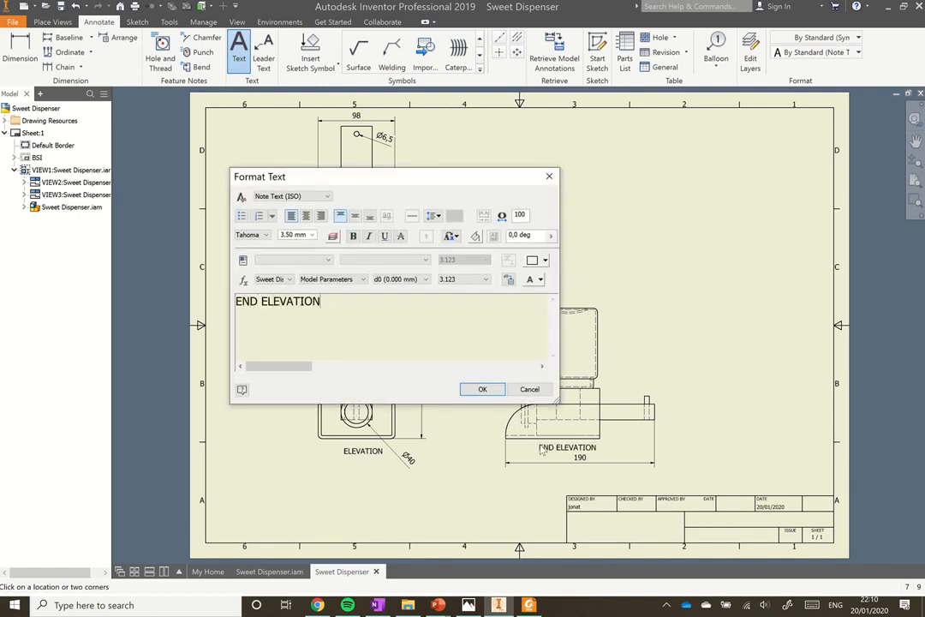
pyautogui.click(492, 390)
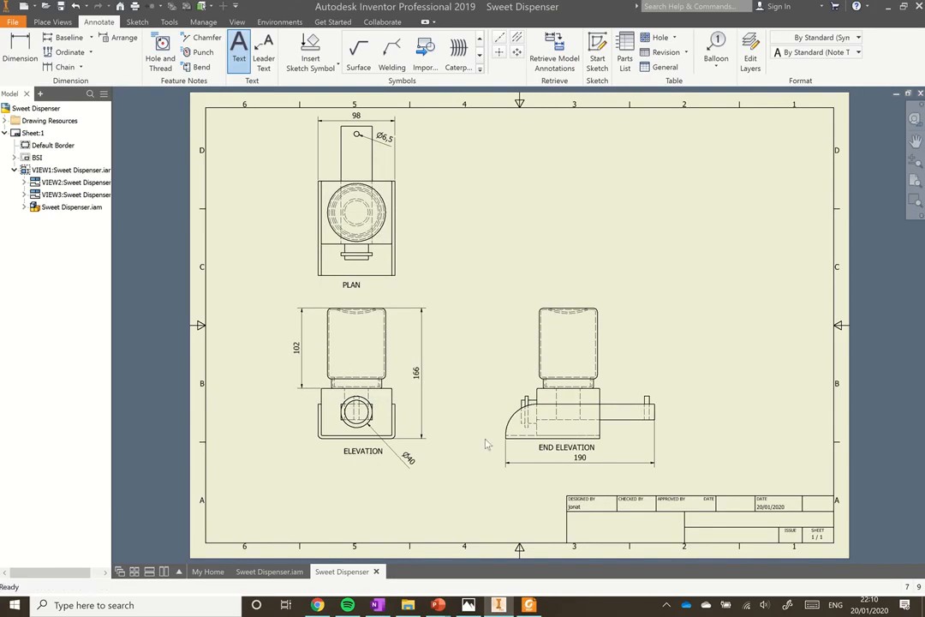
pyautogui.press('Escape')
pyautogui.click(556, 446)
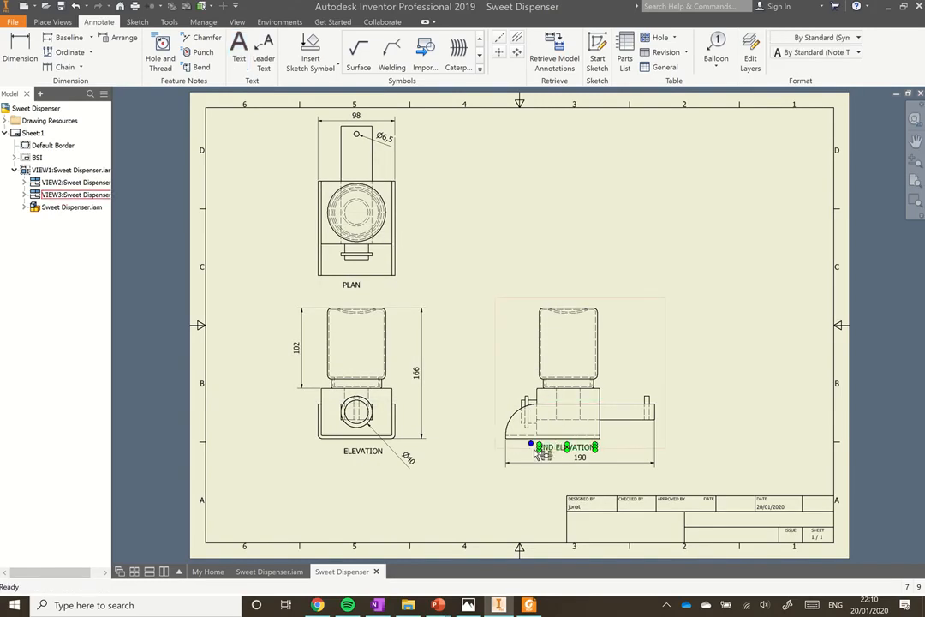
pyautogui.press('Escape')
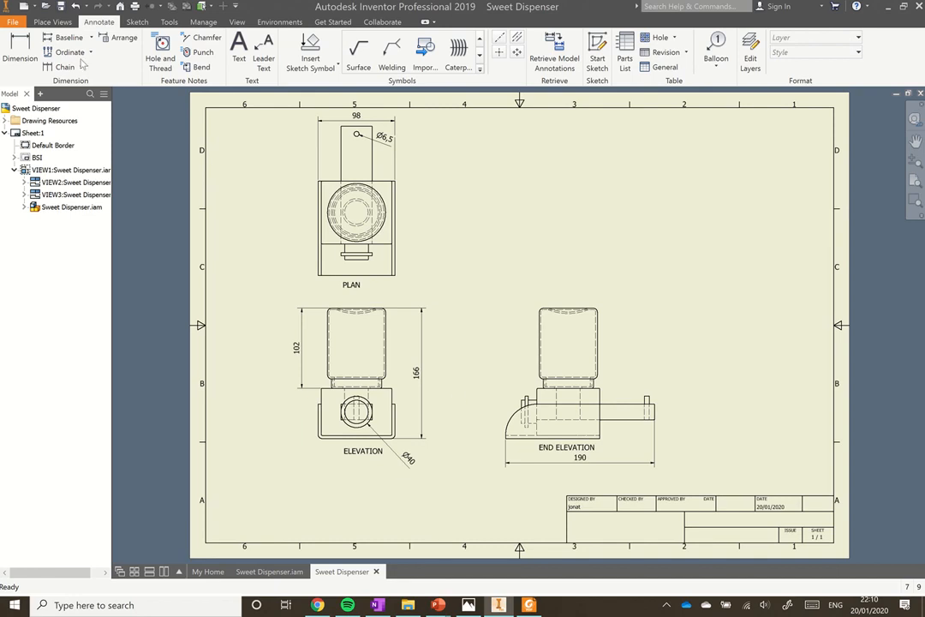
# - Create a projected isometric view from the front view and place it above the end elevation
pyautogui.click(52, 21)
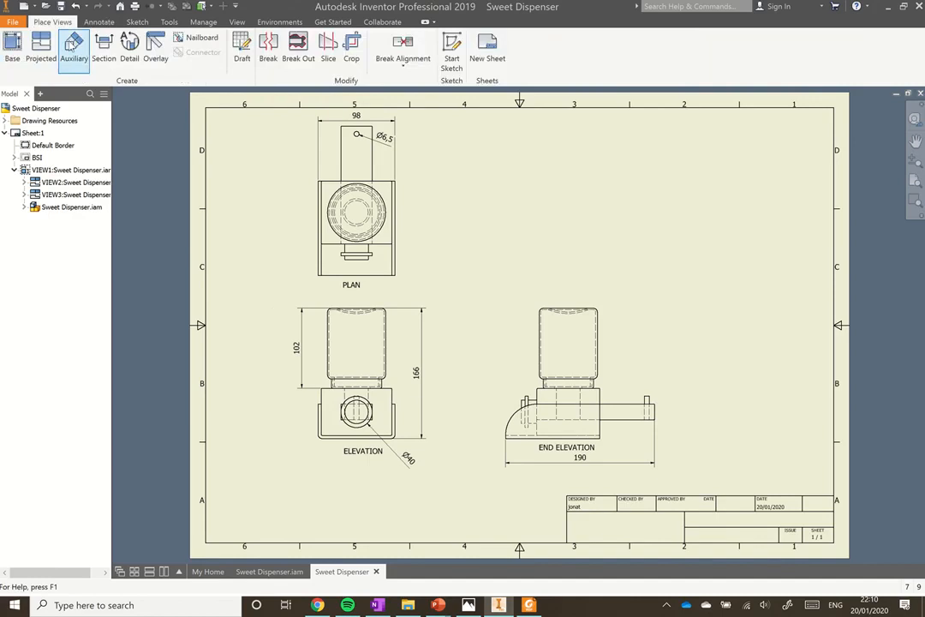
pyautogui.click(40, 47)
pyautogui.click(396, 354)
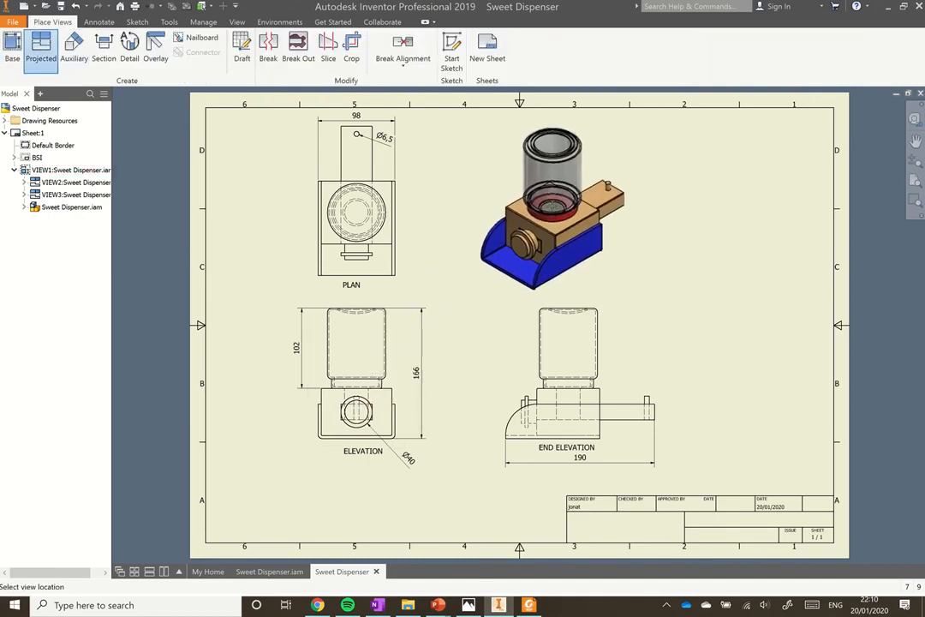
pyautogui.click(553, 204)
pyautogui.rightClick(630, 208)
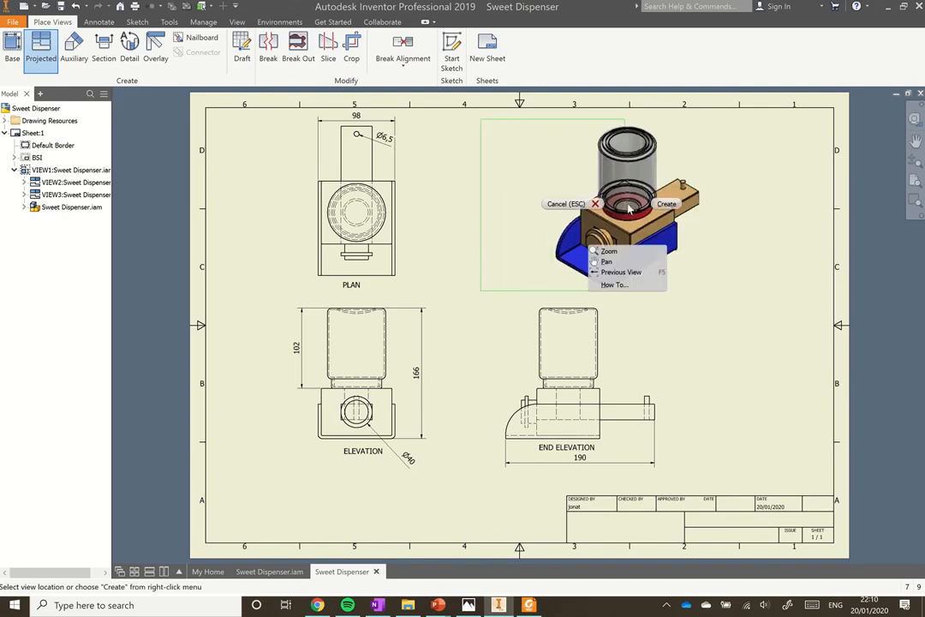
pyautogui.click(667, 204)
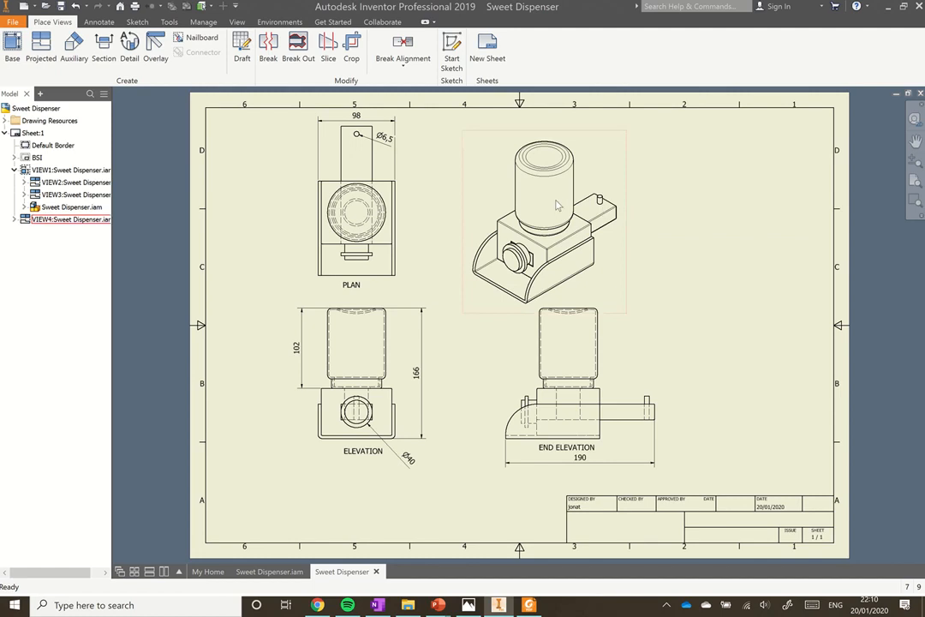
# - Set the isometric view's display style to shaded and move the view into the sheet's upper-right area
pyautogui.doubleClick(598, 168)
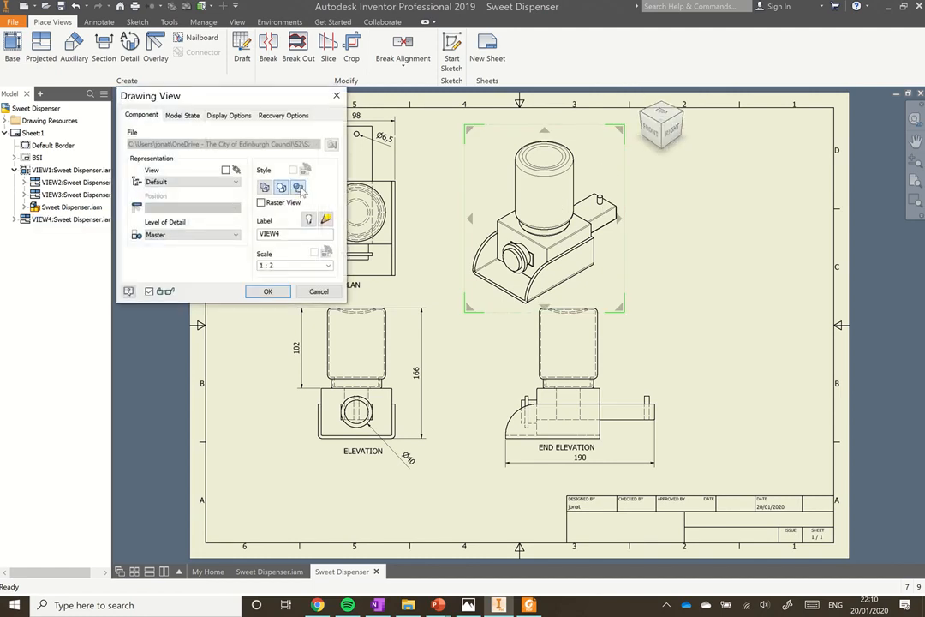
pyautogui.click(269, 292)
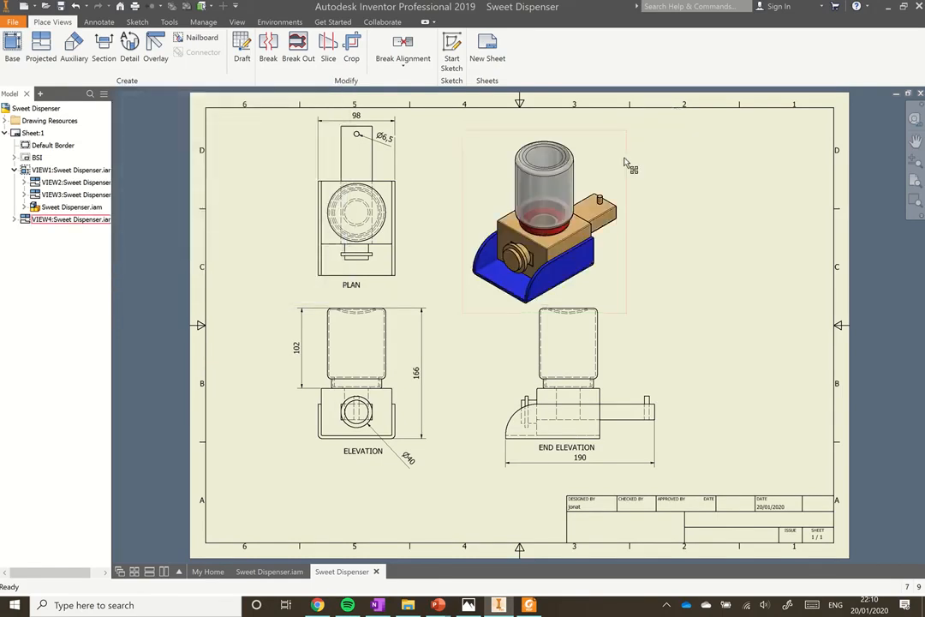
pyautogui.moveTo(628, 163)
pyautogui.mouseDown()
pyautogui.moveTo(771, 157)
pyautogui.moveTo(737, 154)
pyautogui.moveTo(755, 158)
pyautogui.mouseUp()
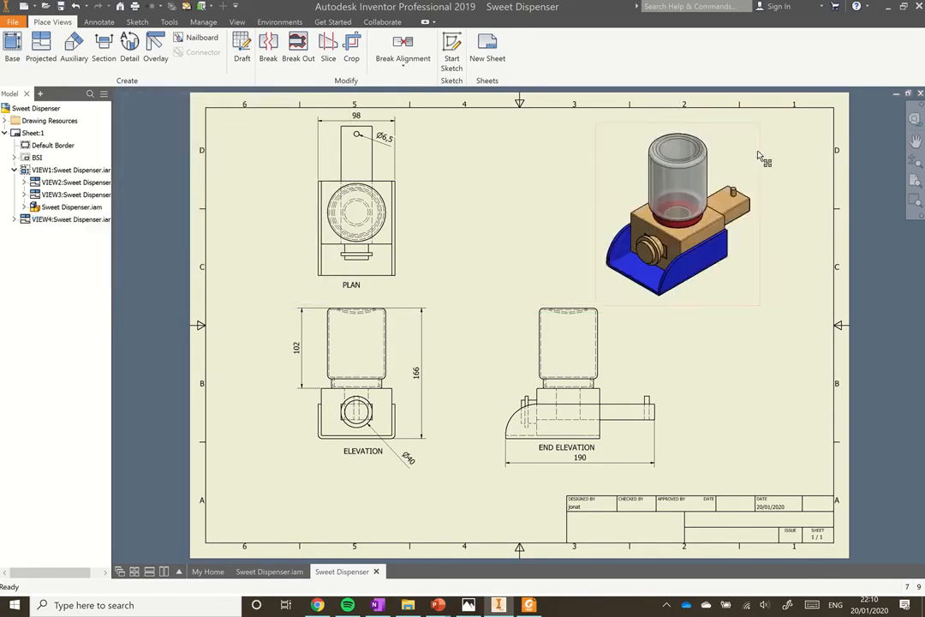
pyautogui.click(752, 351)
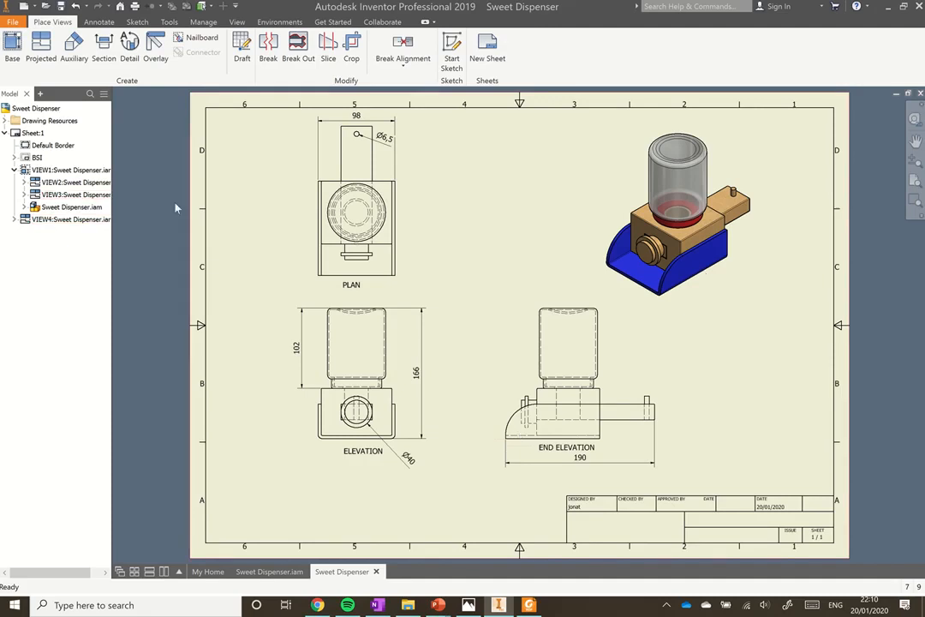
# - Fill in the drawing's iProperties summary with the author's name and the title SWEET DISPENSER, and apply them
pyautogui.rightClick(45, 109)
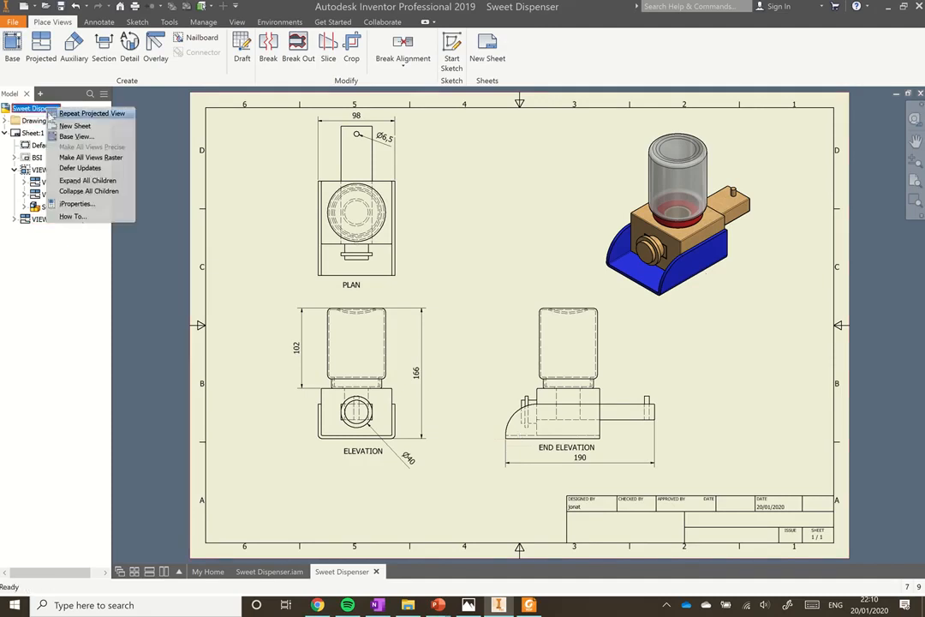
pyautogui.click(75, 204)
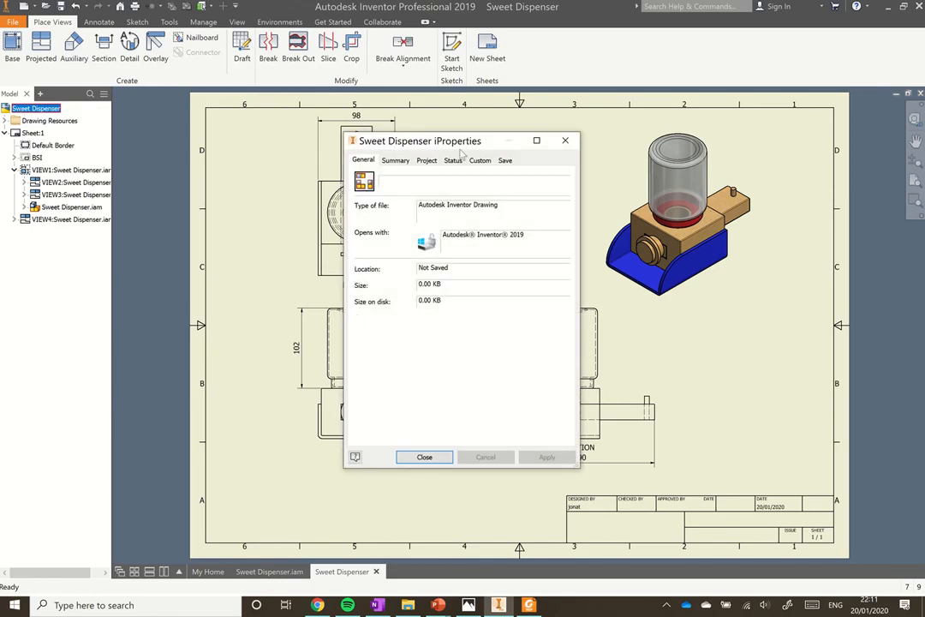
pyautogui.click(406, 163)
pyautogui.moveTo(470, 210); pyautogui.dragTo(382, 217)
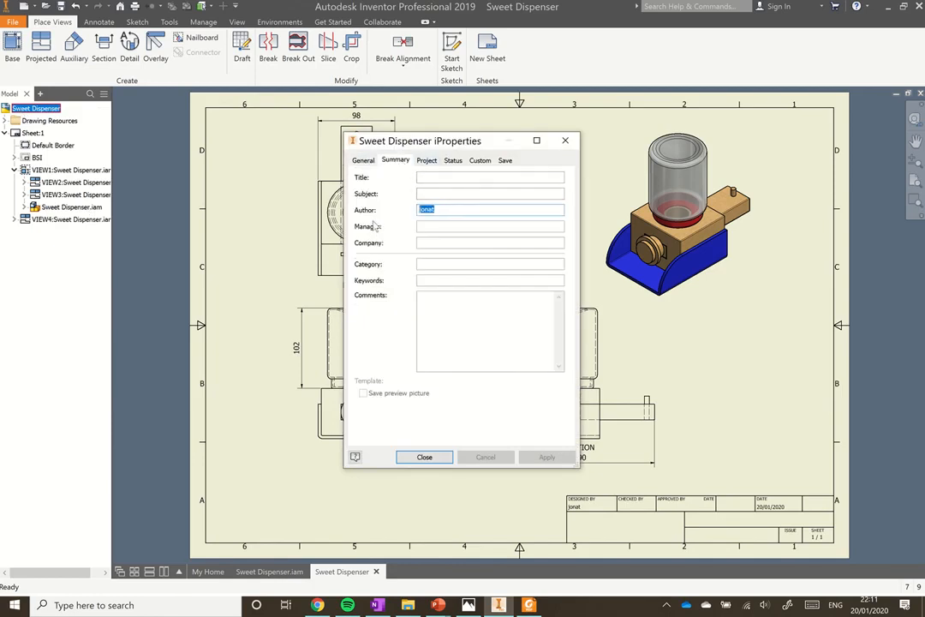
pyautogui.write('MRMARKS')
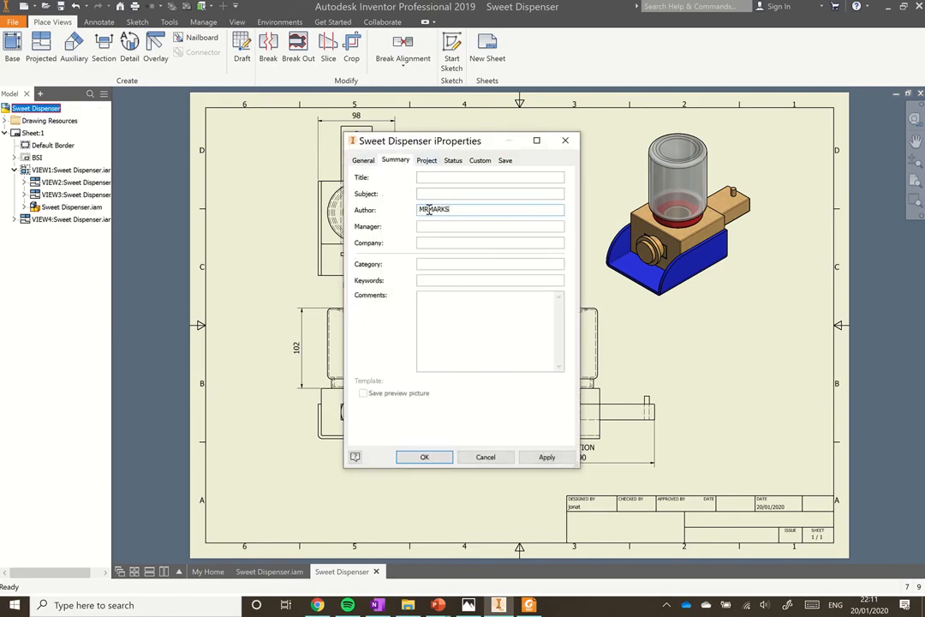
pyautogui.click(428, 210)
pyautogui.click(431, 178)
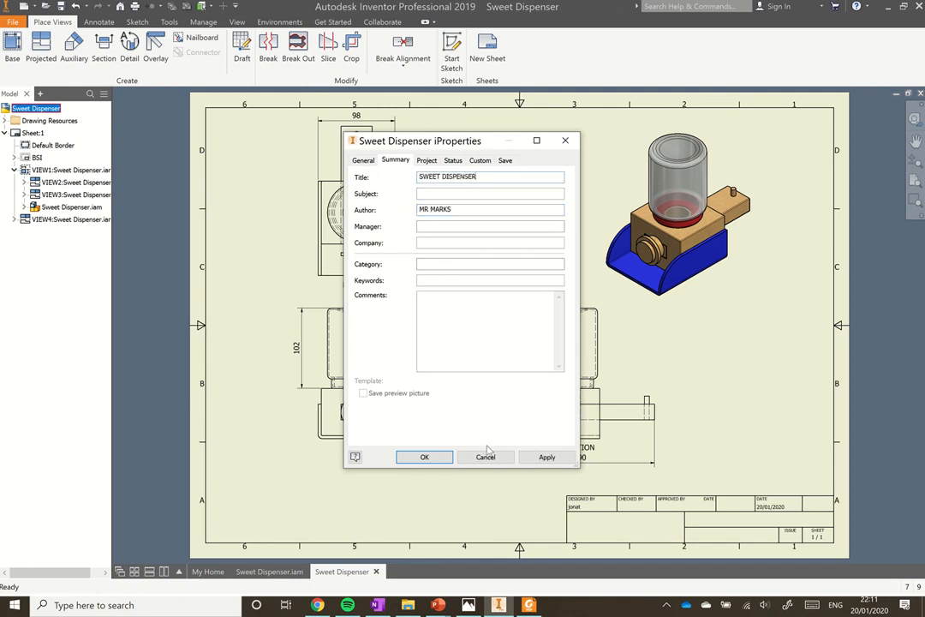
pyautogui.click(546, 457)
pyautogui.click(424, 456)
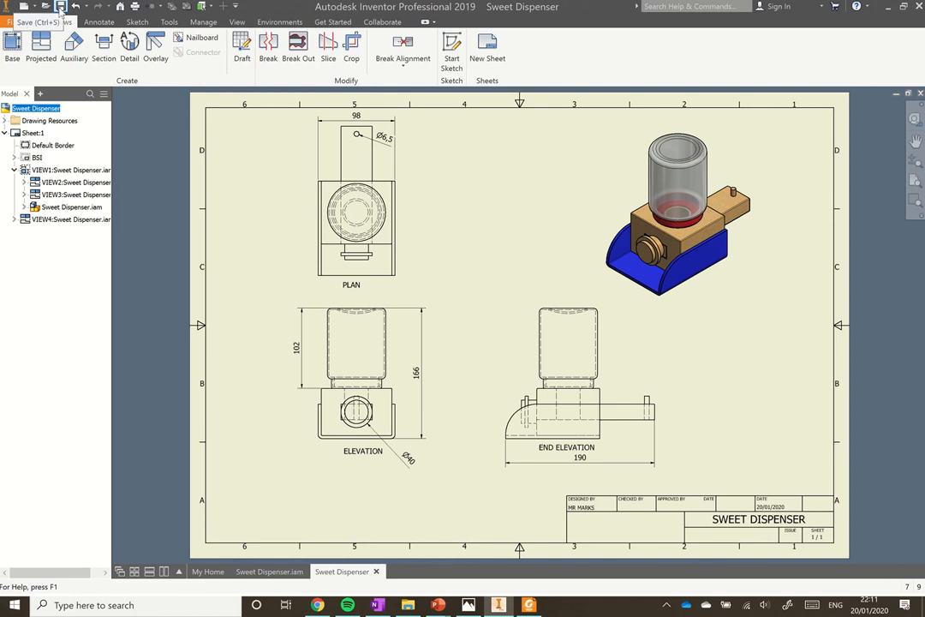
# - Save the drawing in the CAD folder as Sweet Dispenser, in the Inventor Drawing Files (*.dwg) format
pyautogui.click(12, 21)
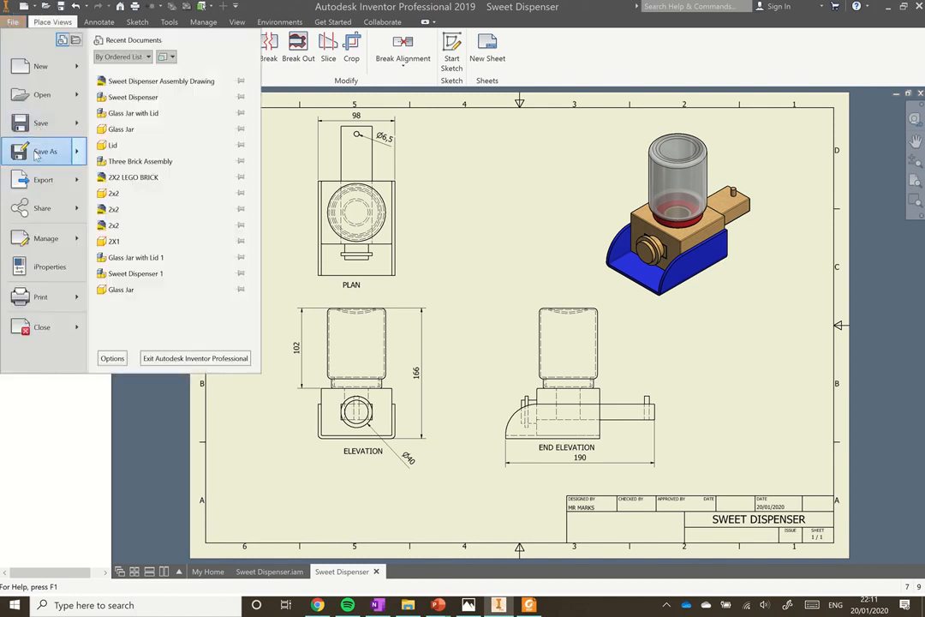
pyautogui.click(36, 154)
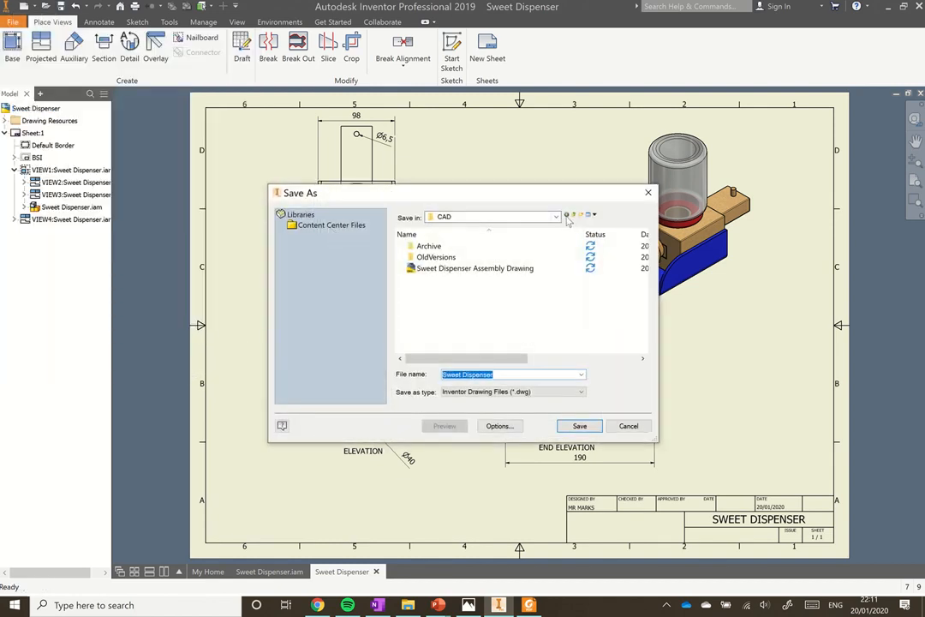
pyautogui.click(556, 217)
pyautogui.click(556, 217)
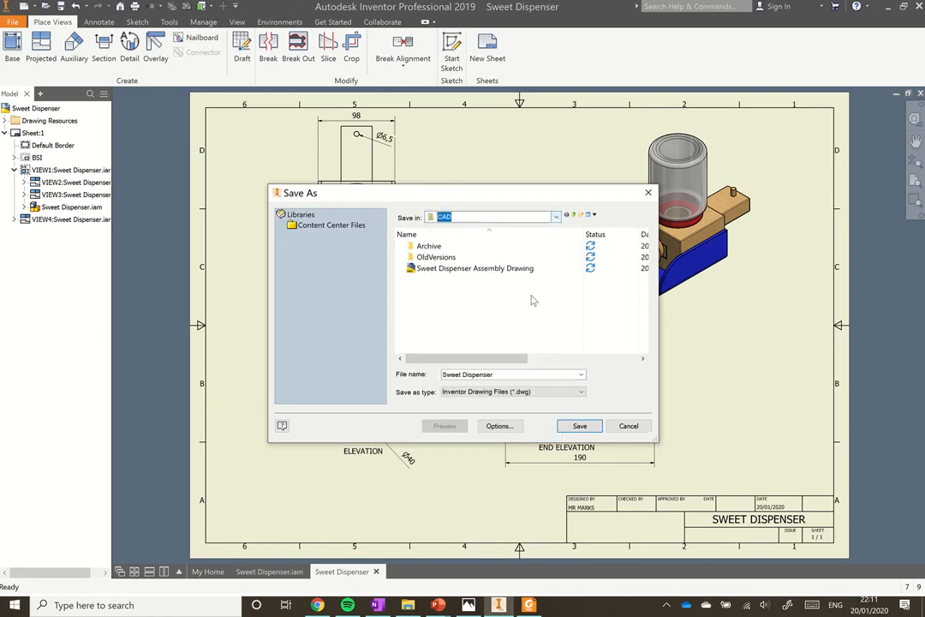
pyautogui.click(514, 374)
pyautogui.click(515, 374)
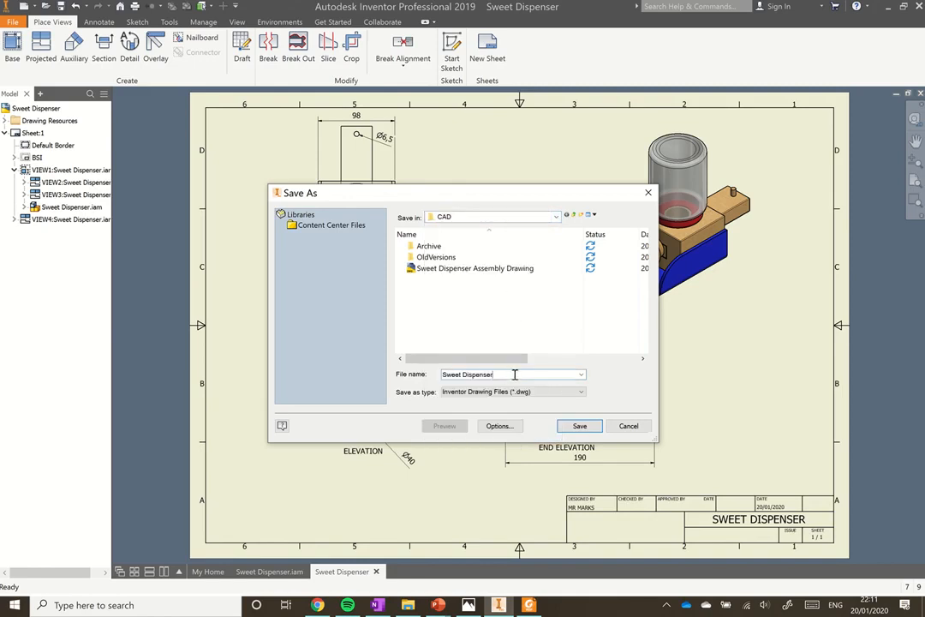
pyautogui.click(573, 427)
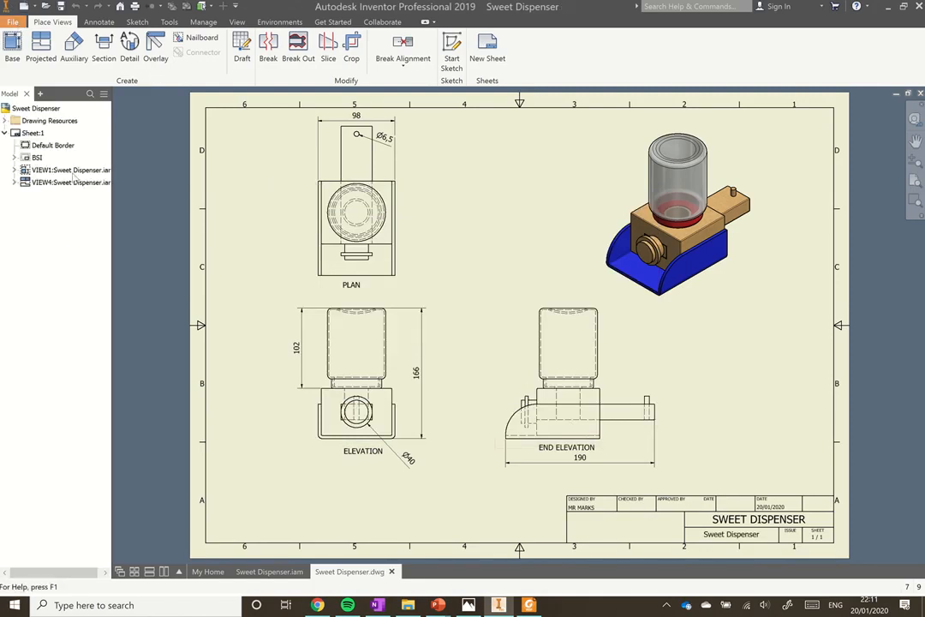
# - Check the Foxit Reader PDF Printer's orientation and page size for printing the current sheet, and close the print setup without printing
pyautogui.click(13, 22)
pyautogui.click(56, 292)
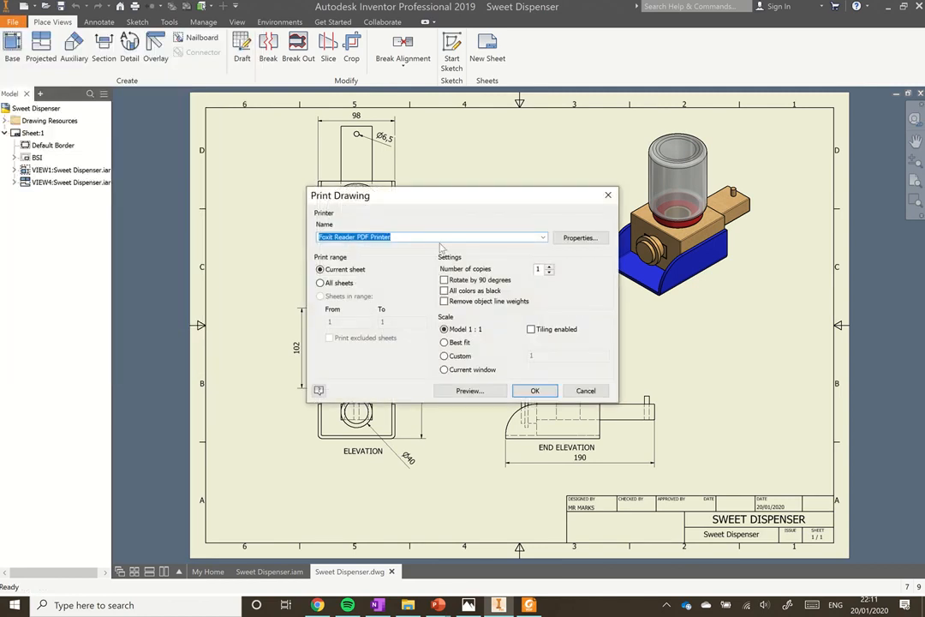
pyautogui.click(580, 238)
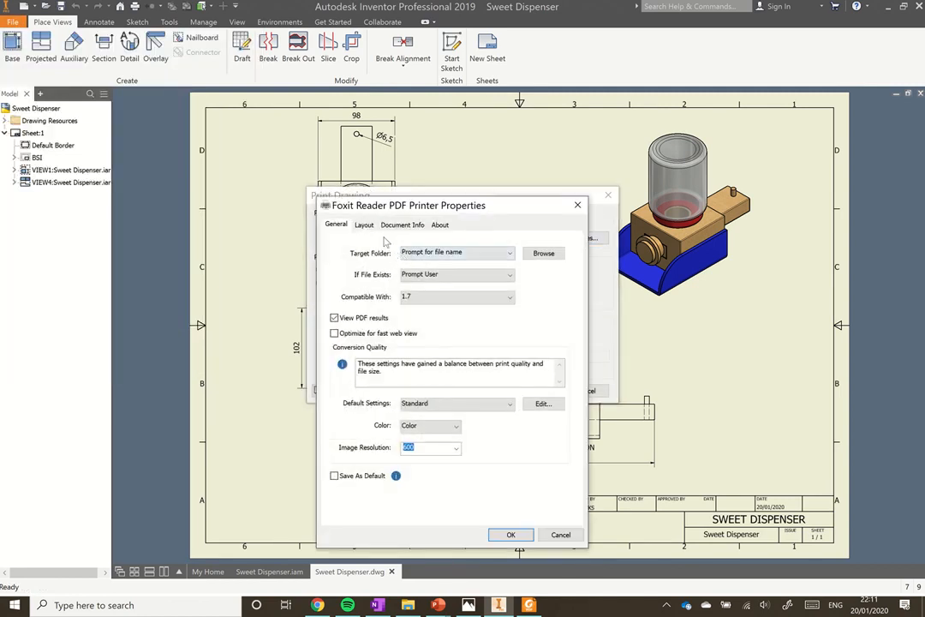
pyautogui.click(364, 225)
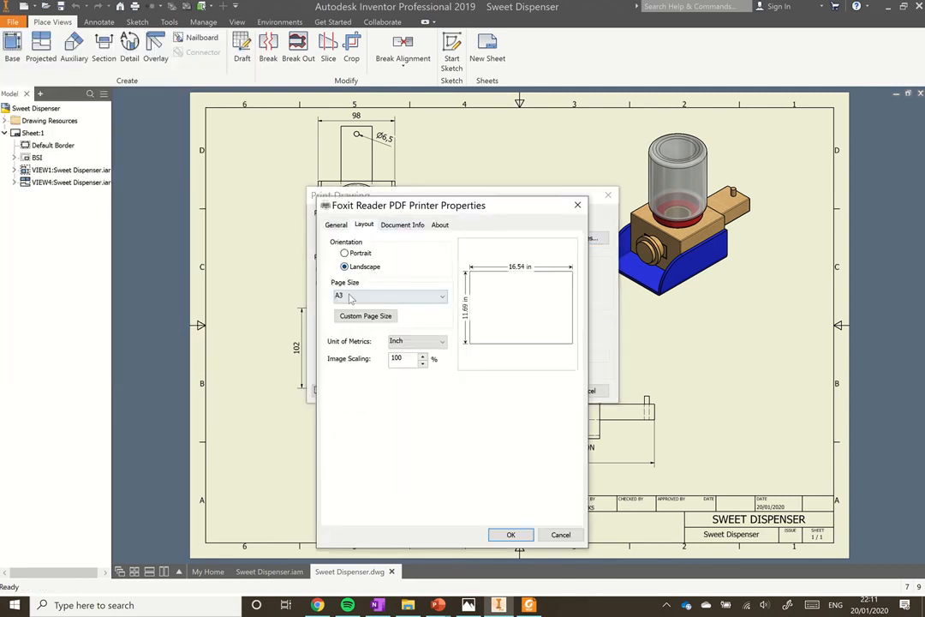
pyautogui.click(512, 535)
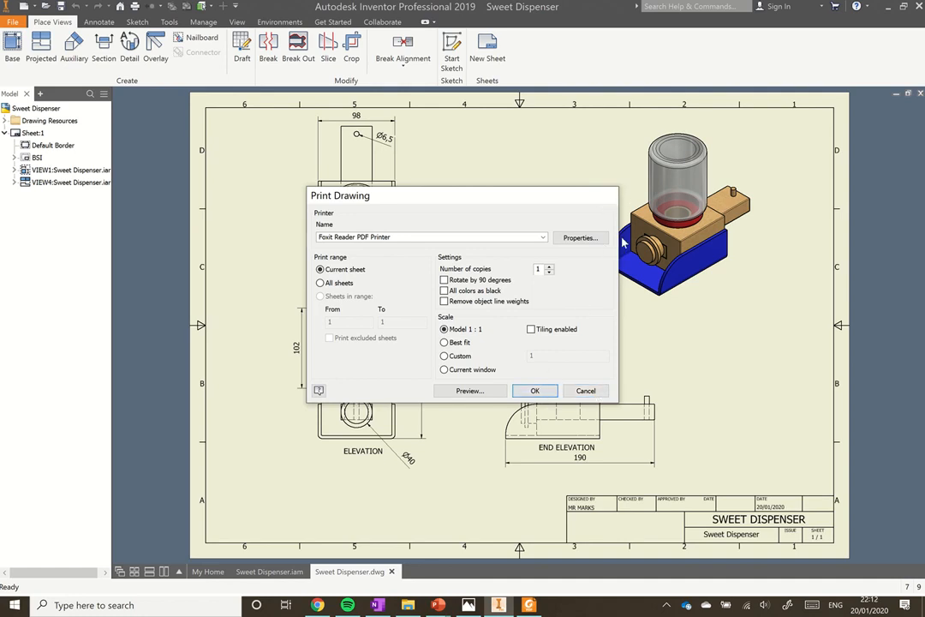
pyautogui.press('Escape')
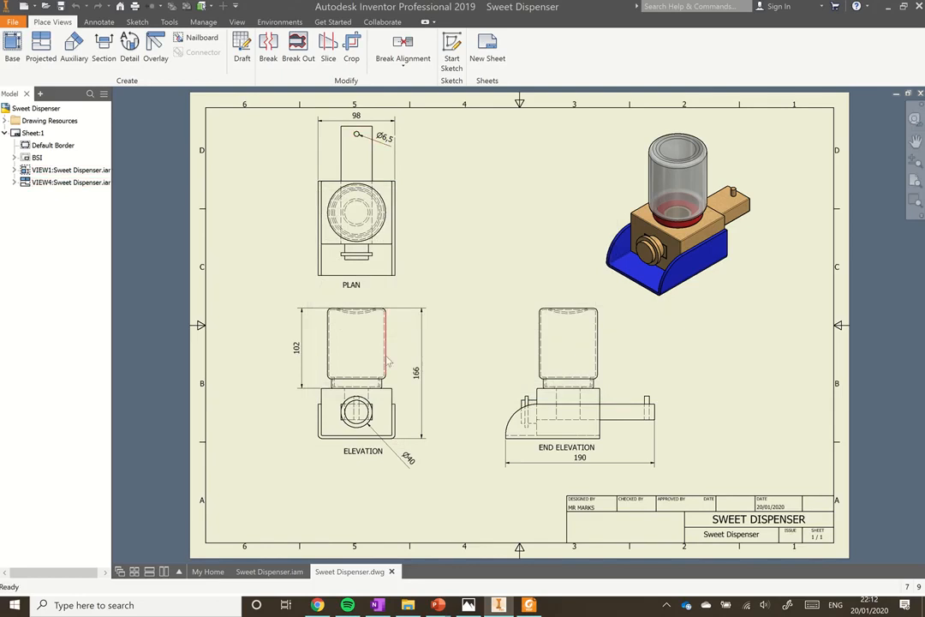